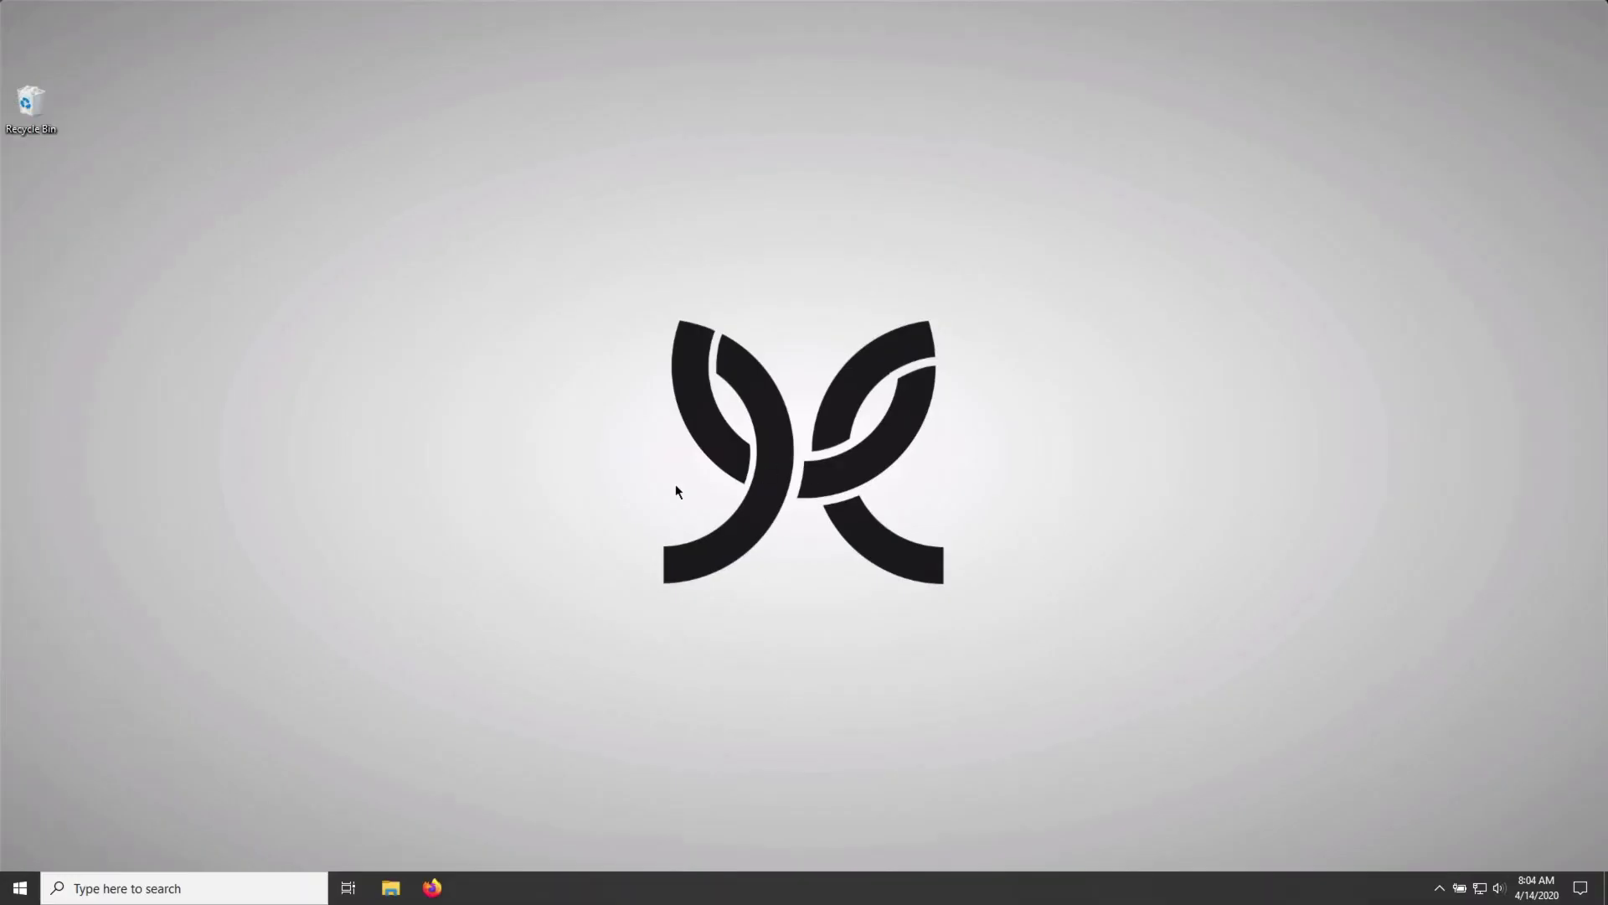
# - Switch to Firefox and go to the Rosetta@home site at boinc.bakerlab.org
pyautogui.click(433, 888)
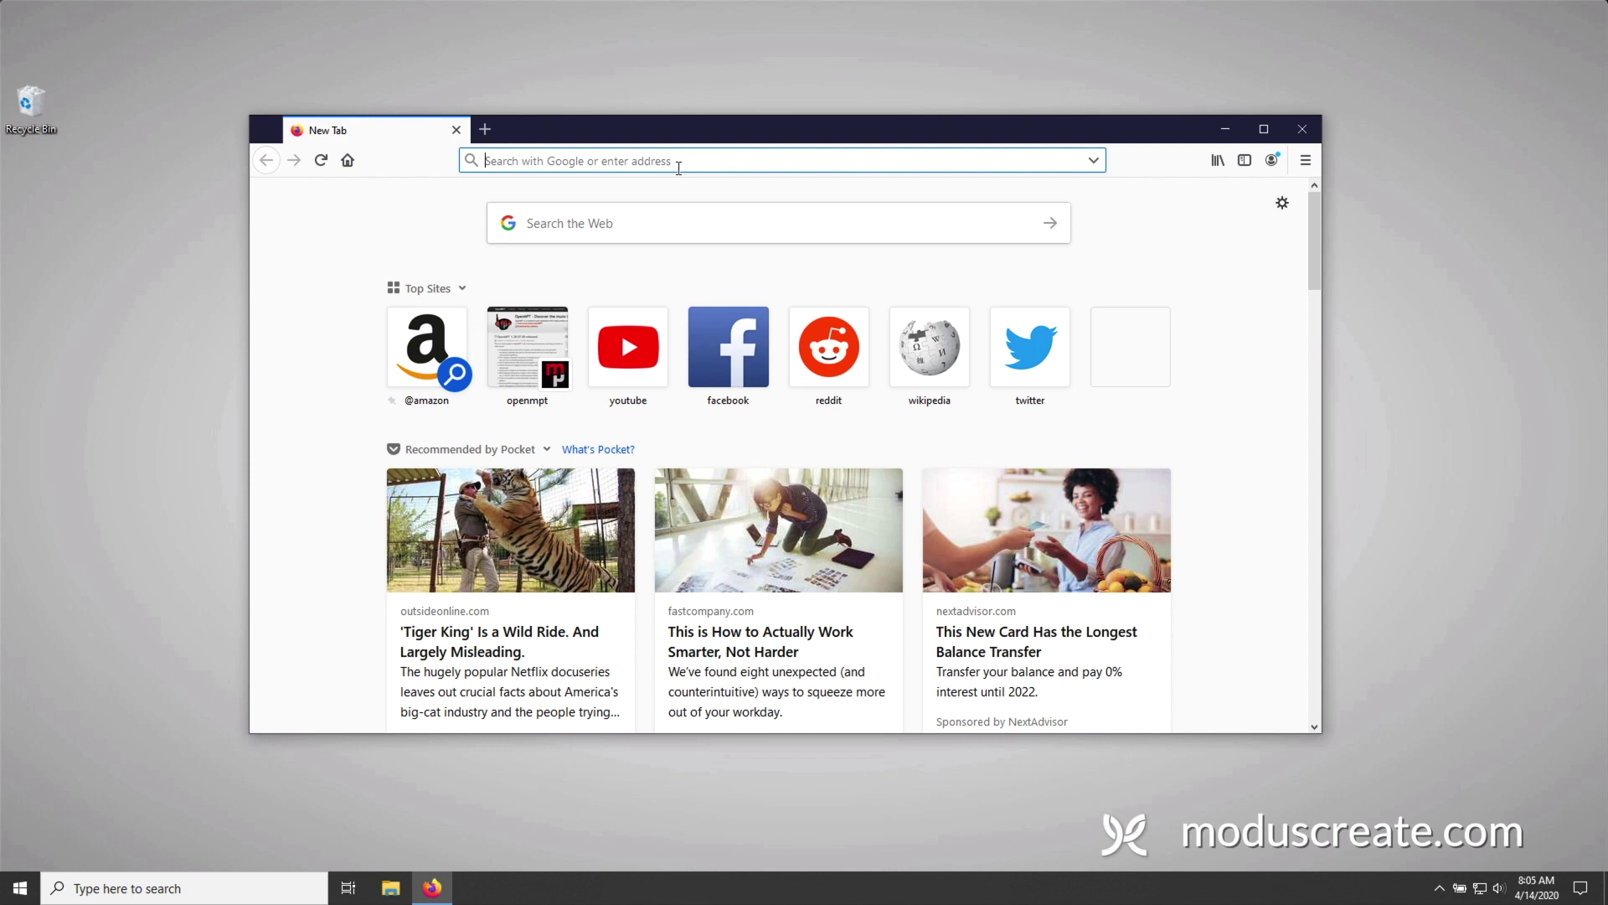
pyautogui.write('boinc.ba')
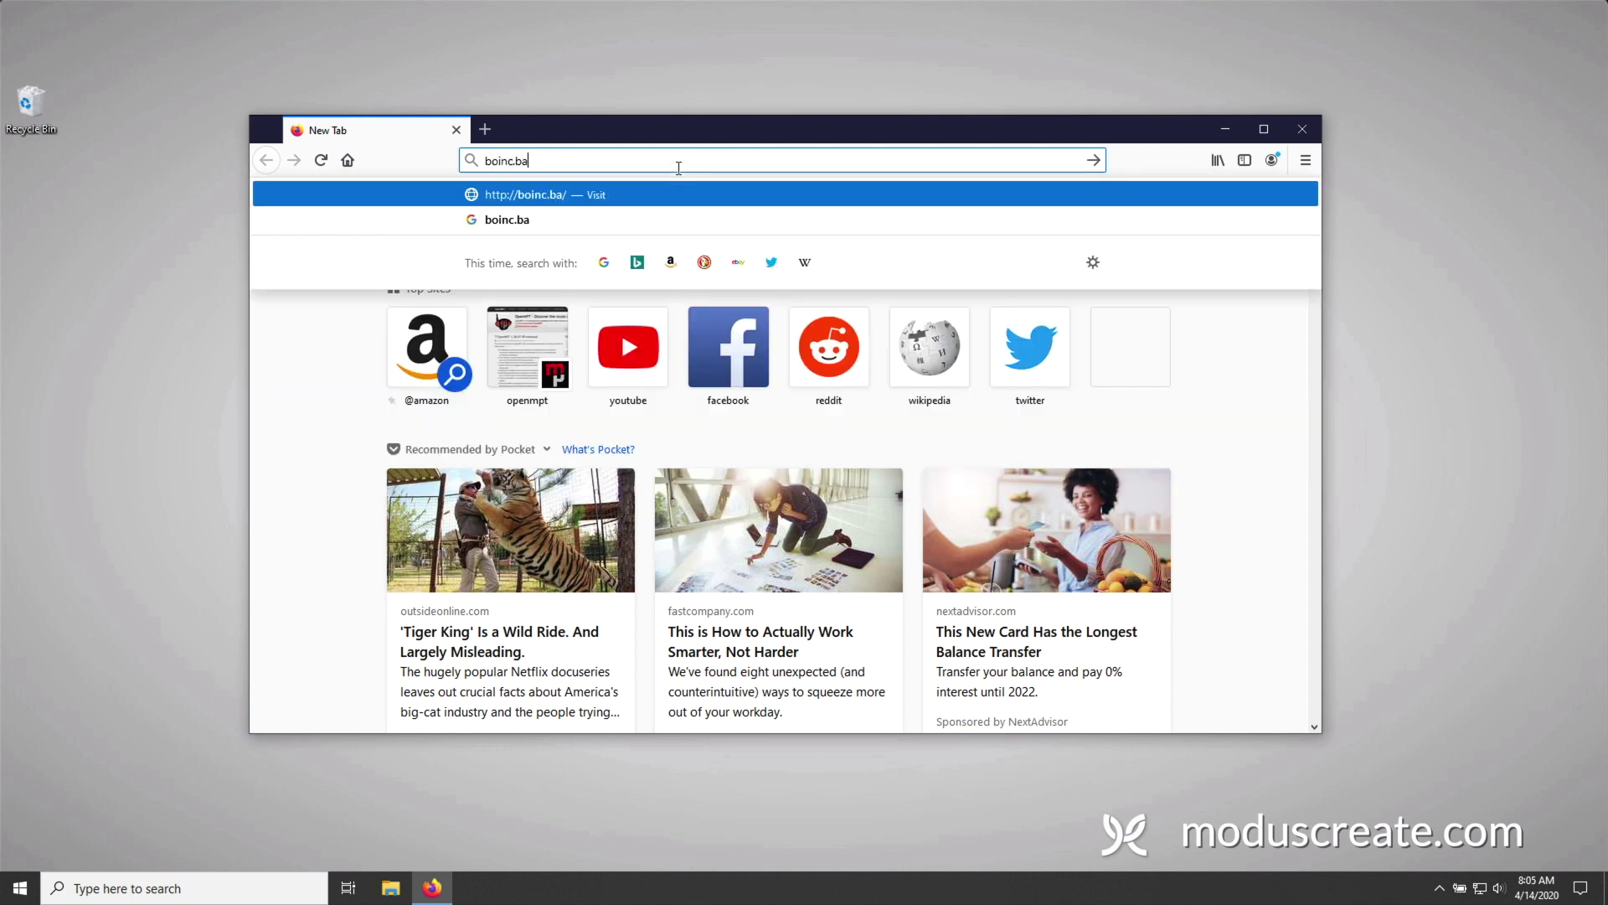
pyautogui.write('kerlab.org')
pyautogui.press('Return')
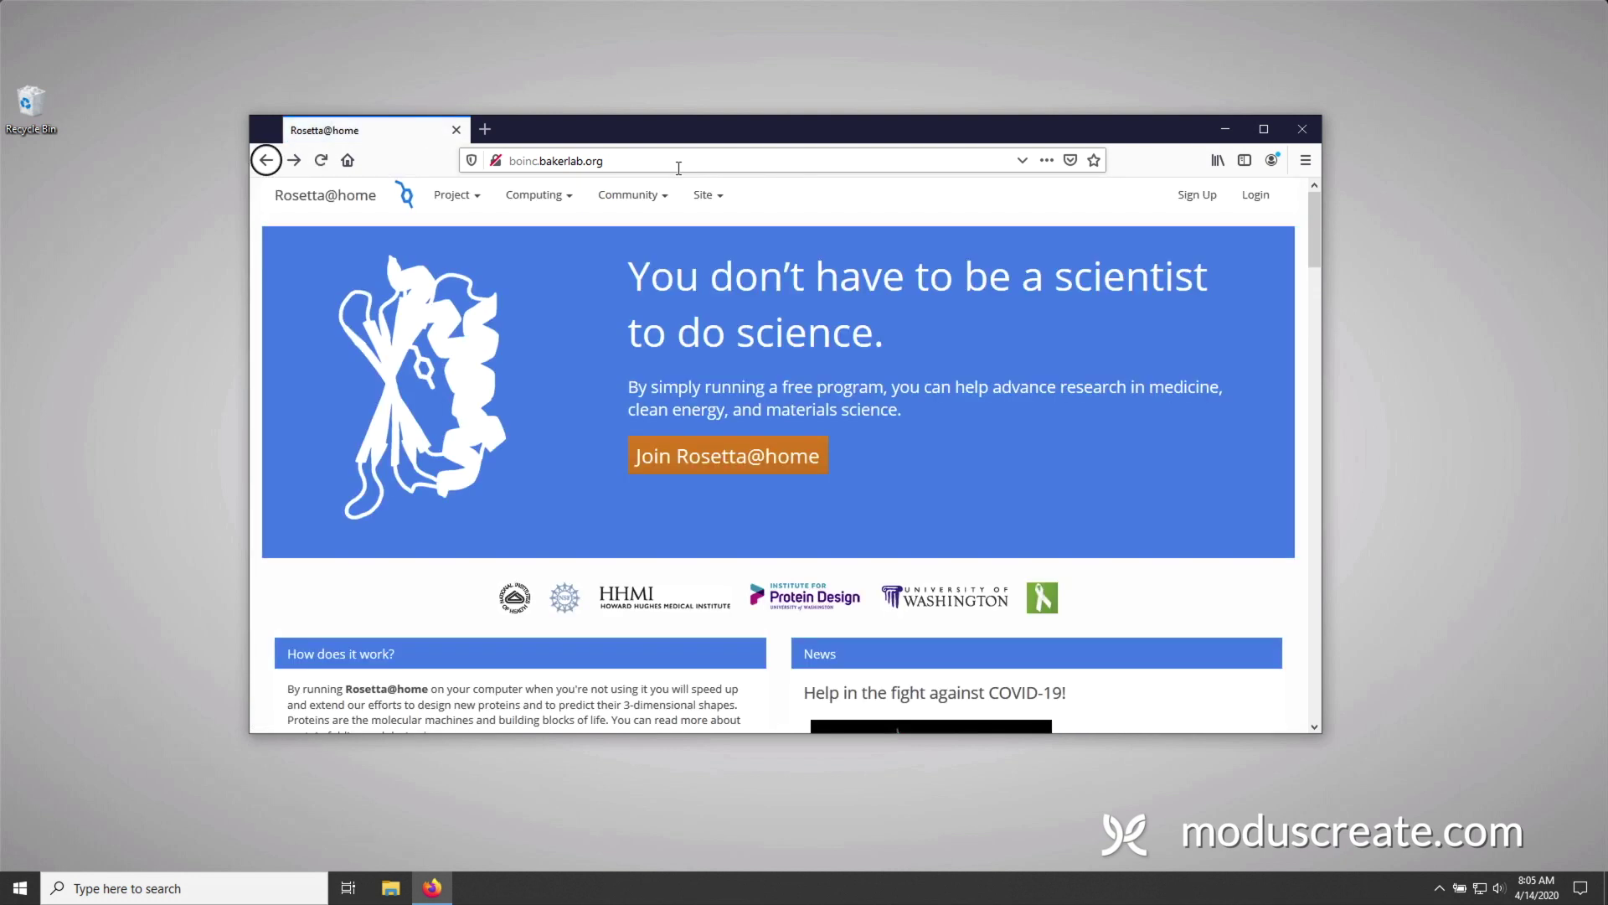
# - Join Rosetta@home as a new participant and save the Windows 64-bit BOINC 7.16.5 installer without VirtualBox
pyautogui.click(660, 447)
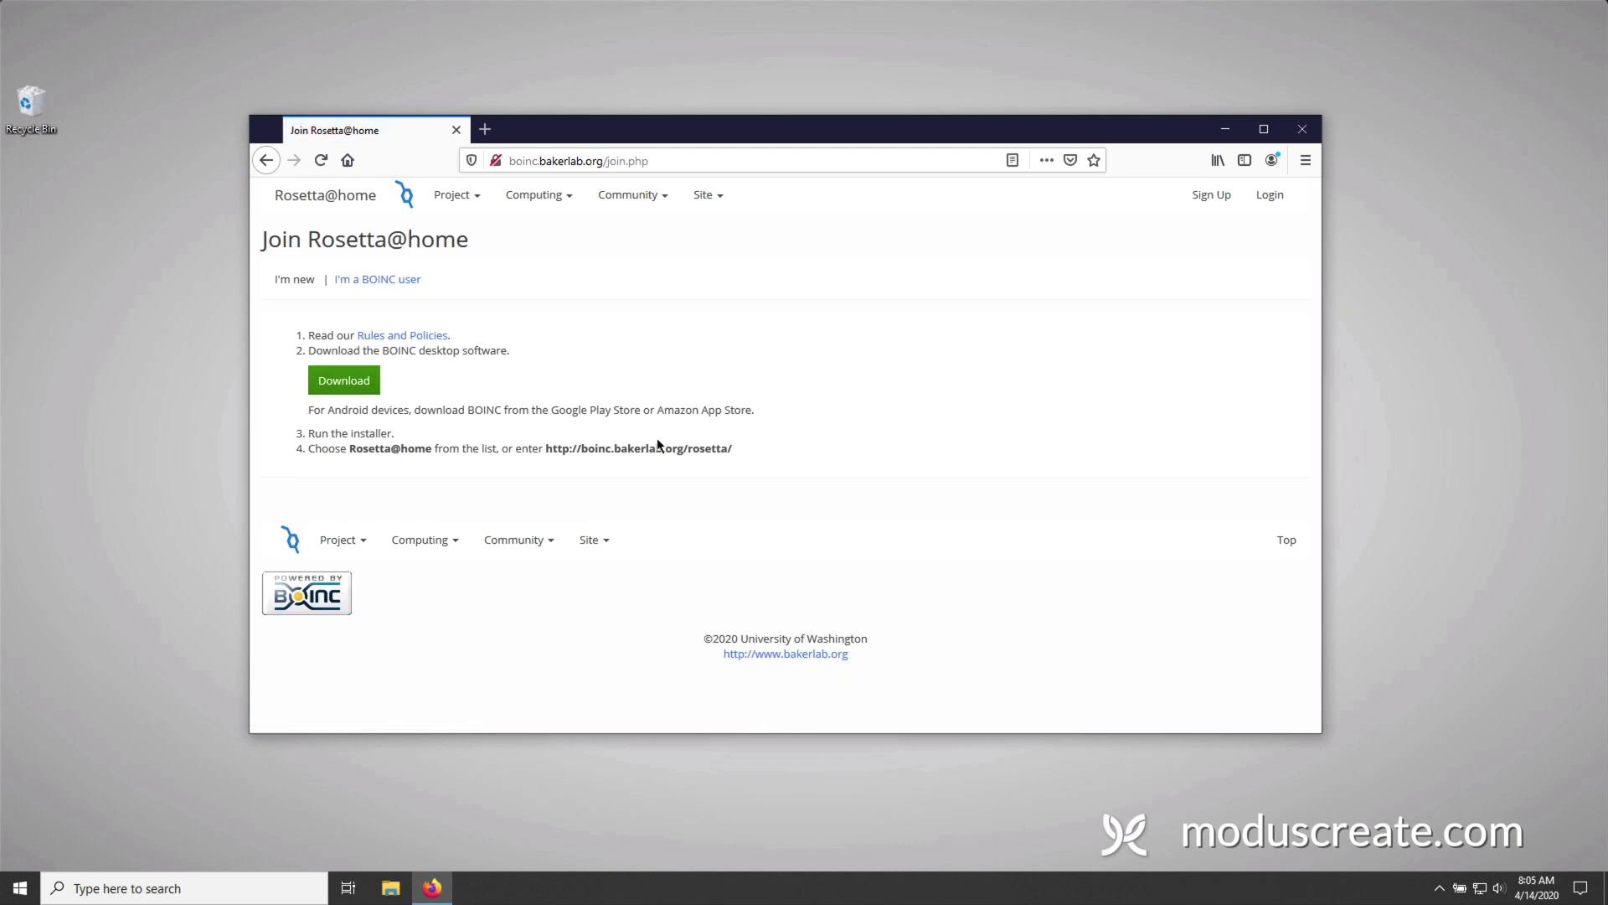
pyautogui.click(378, 382)
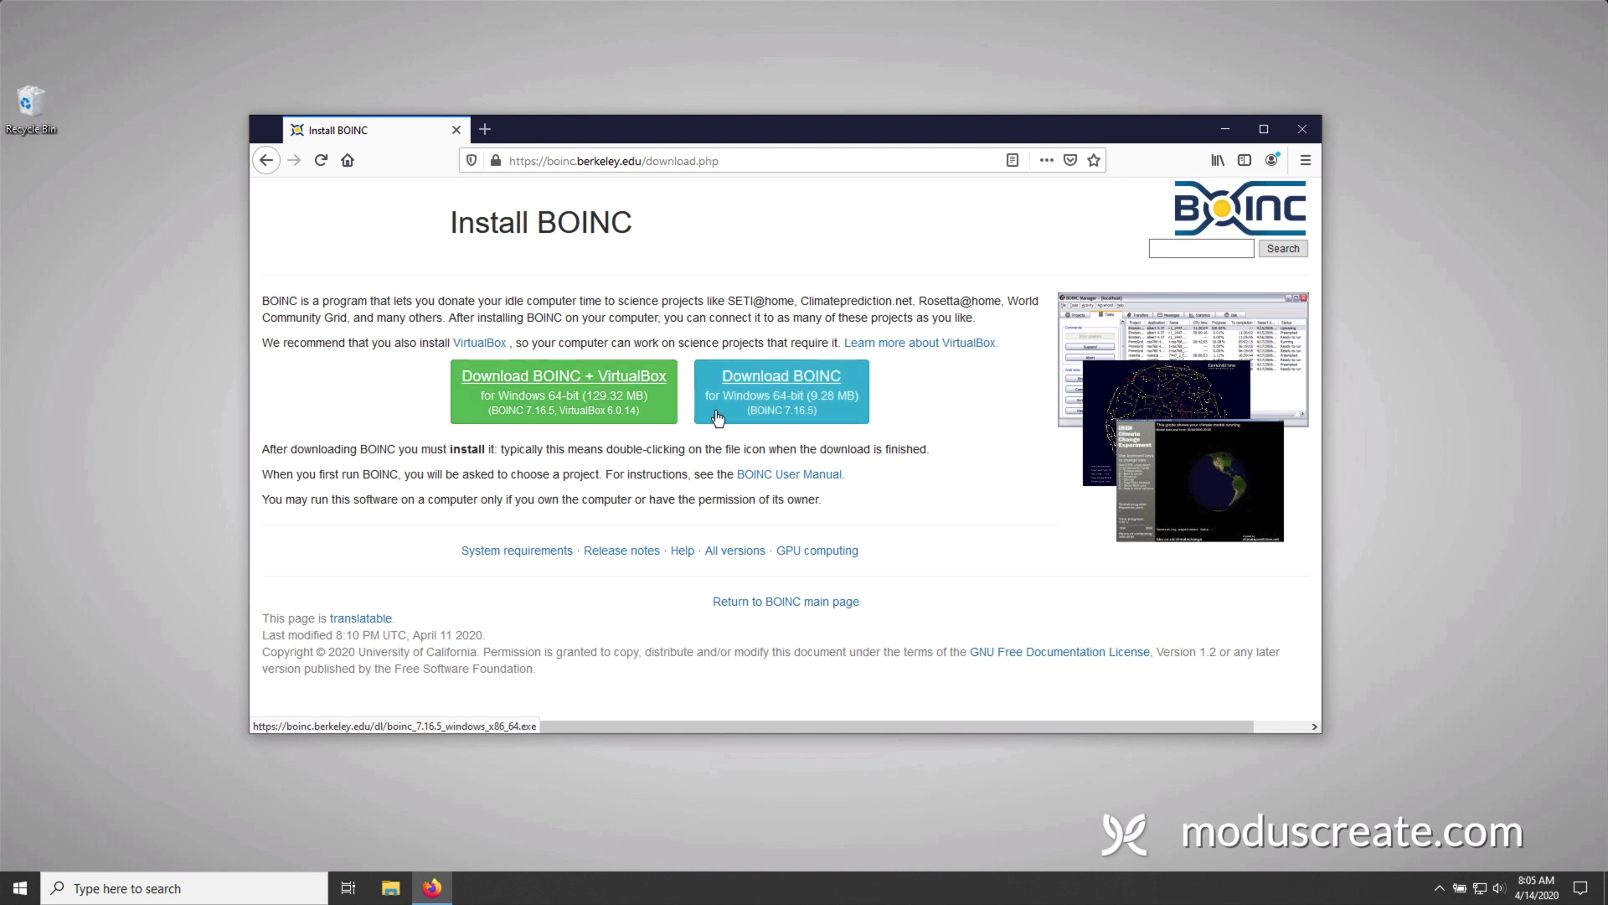
pyautogui.click(718, 417)
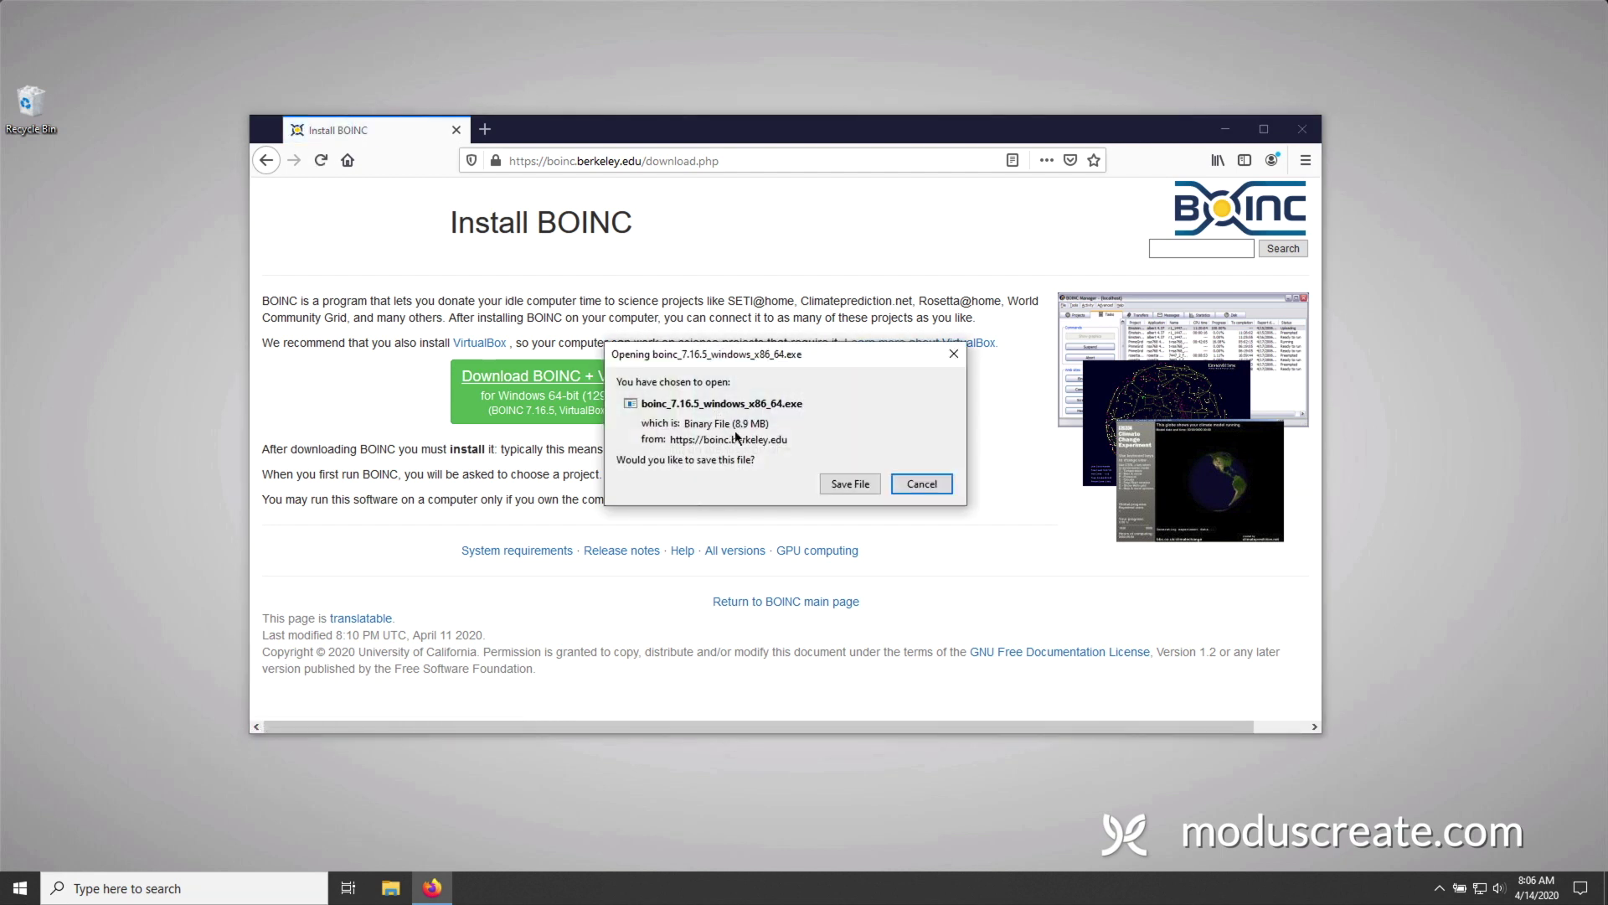
pyautogui.click(875, 486)
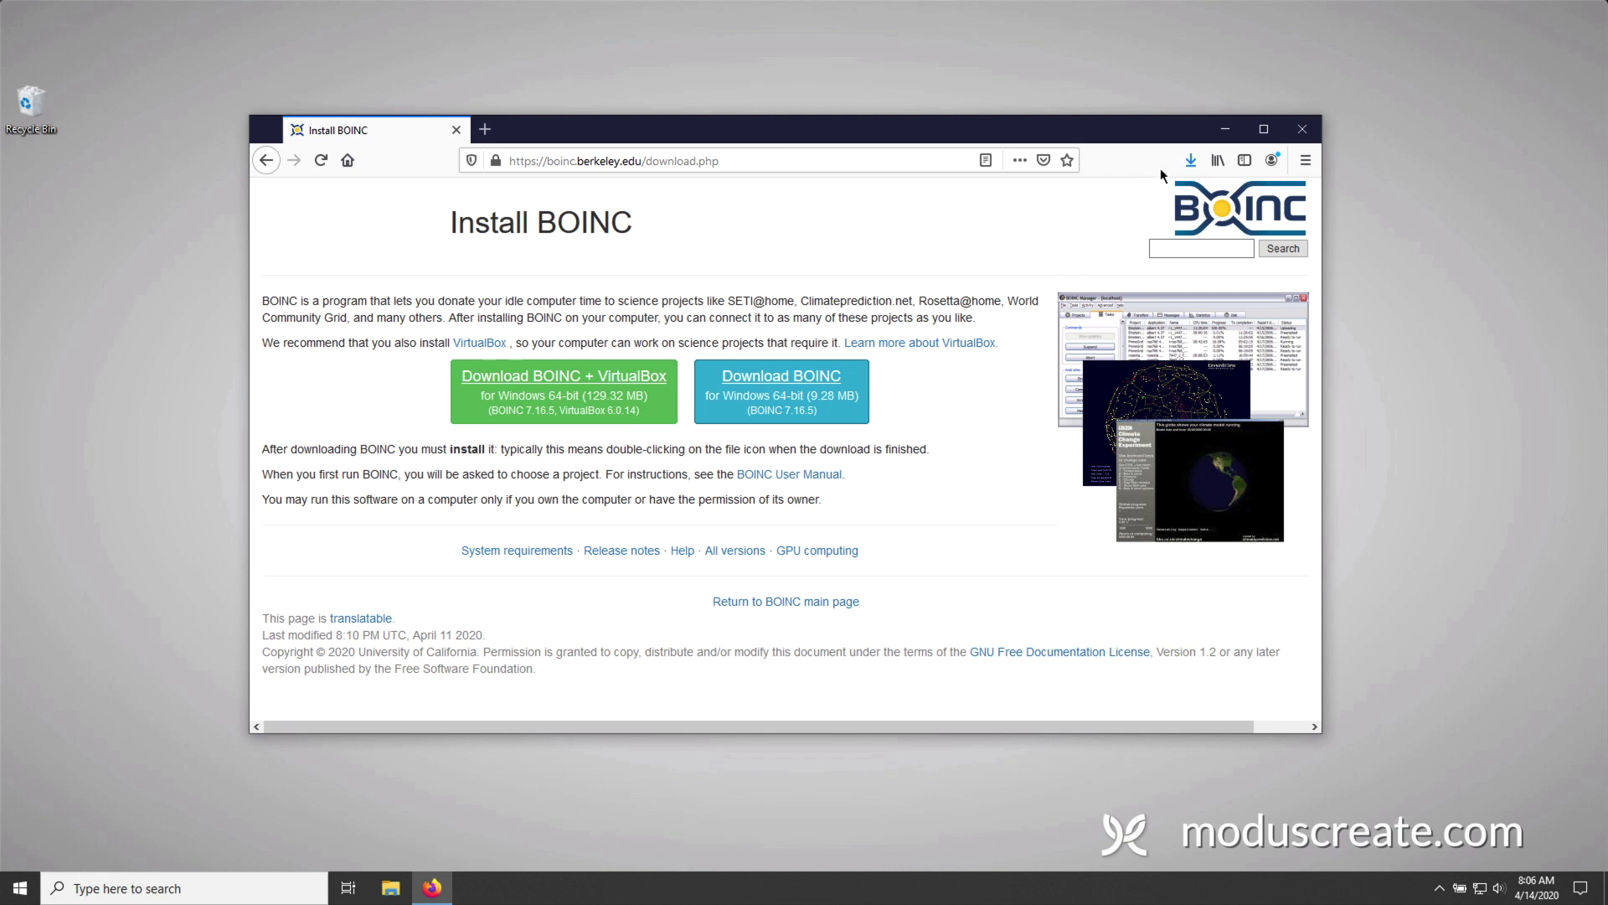
# - Run the downloaded boinc_7.16.5_windows_x86_64.exe and allow it to make changes to the device
pyautogui.click(1188, 159)
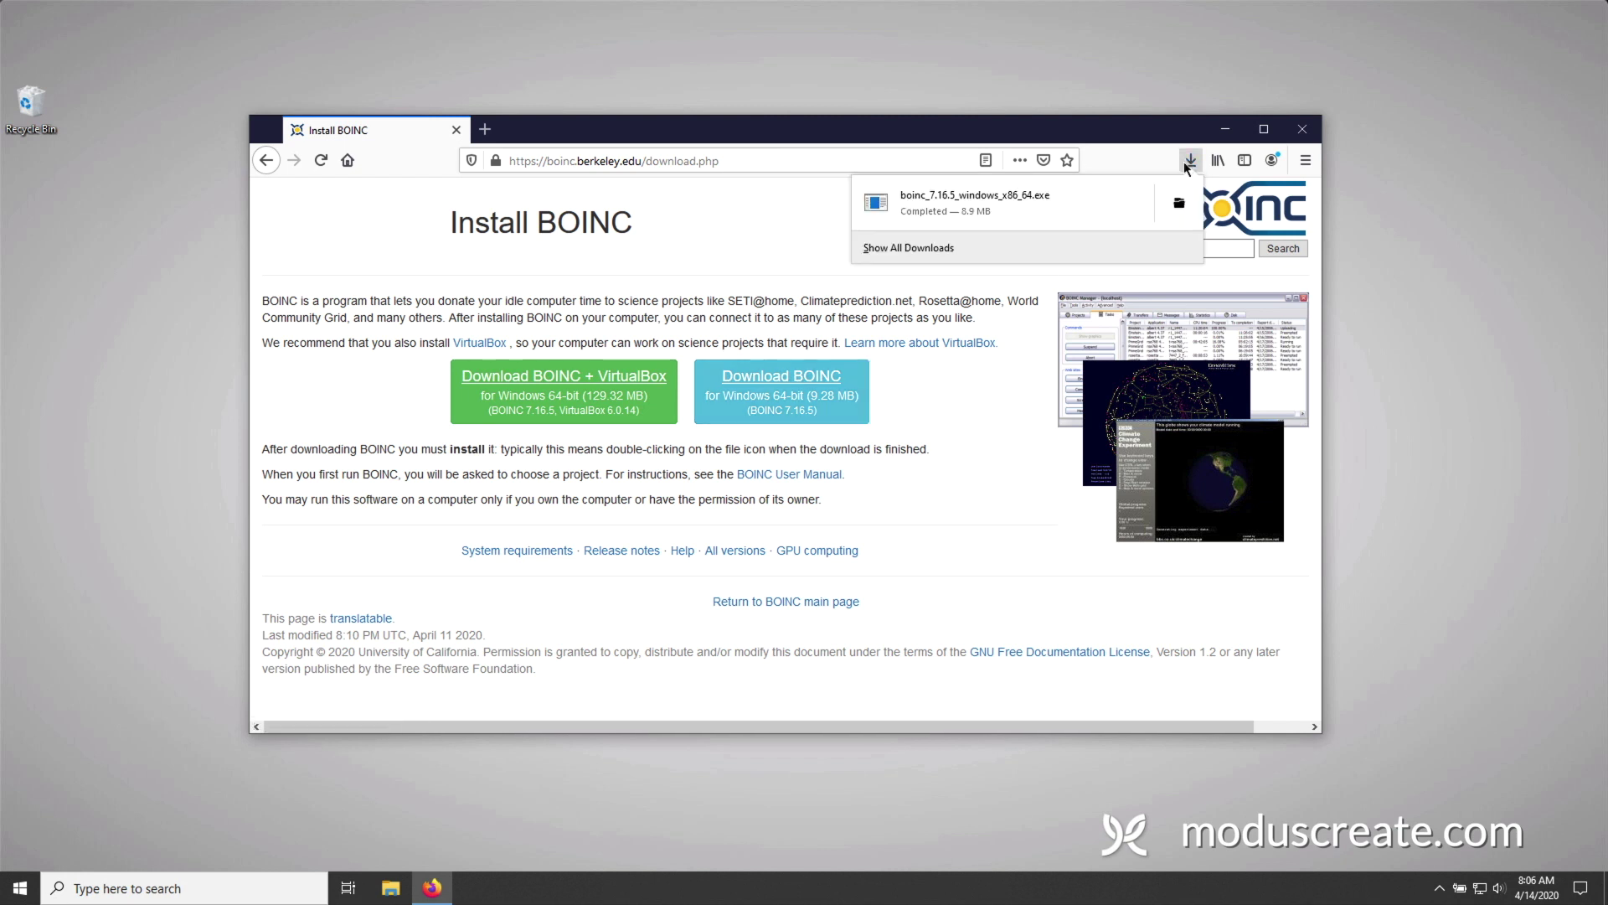
pyautogui.click(1012, 202)
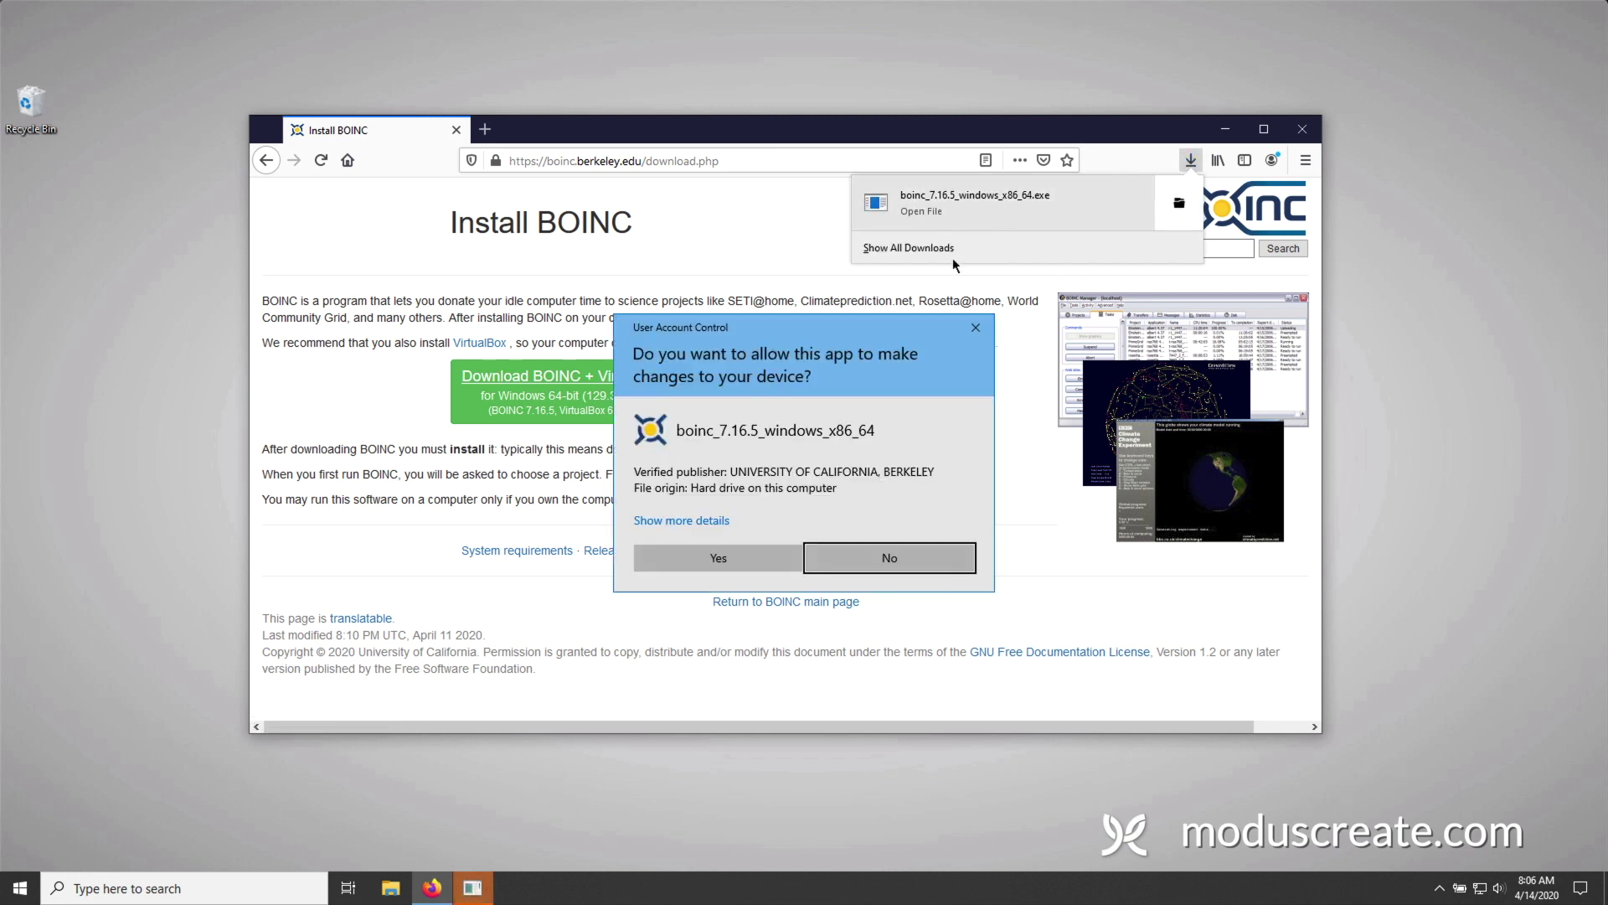
pyautogui.click(762, 565)
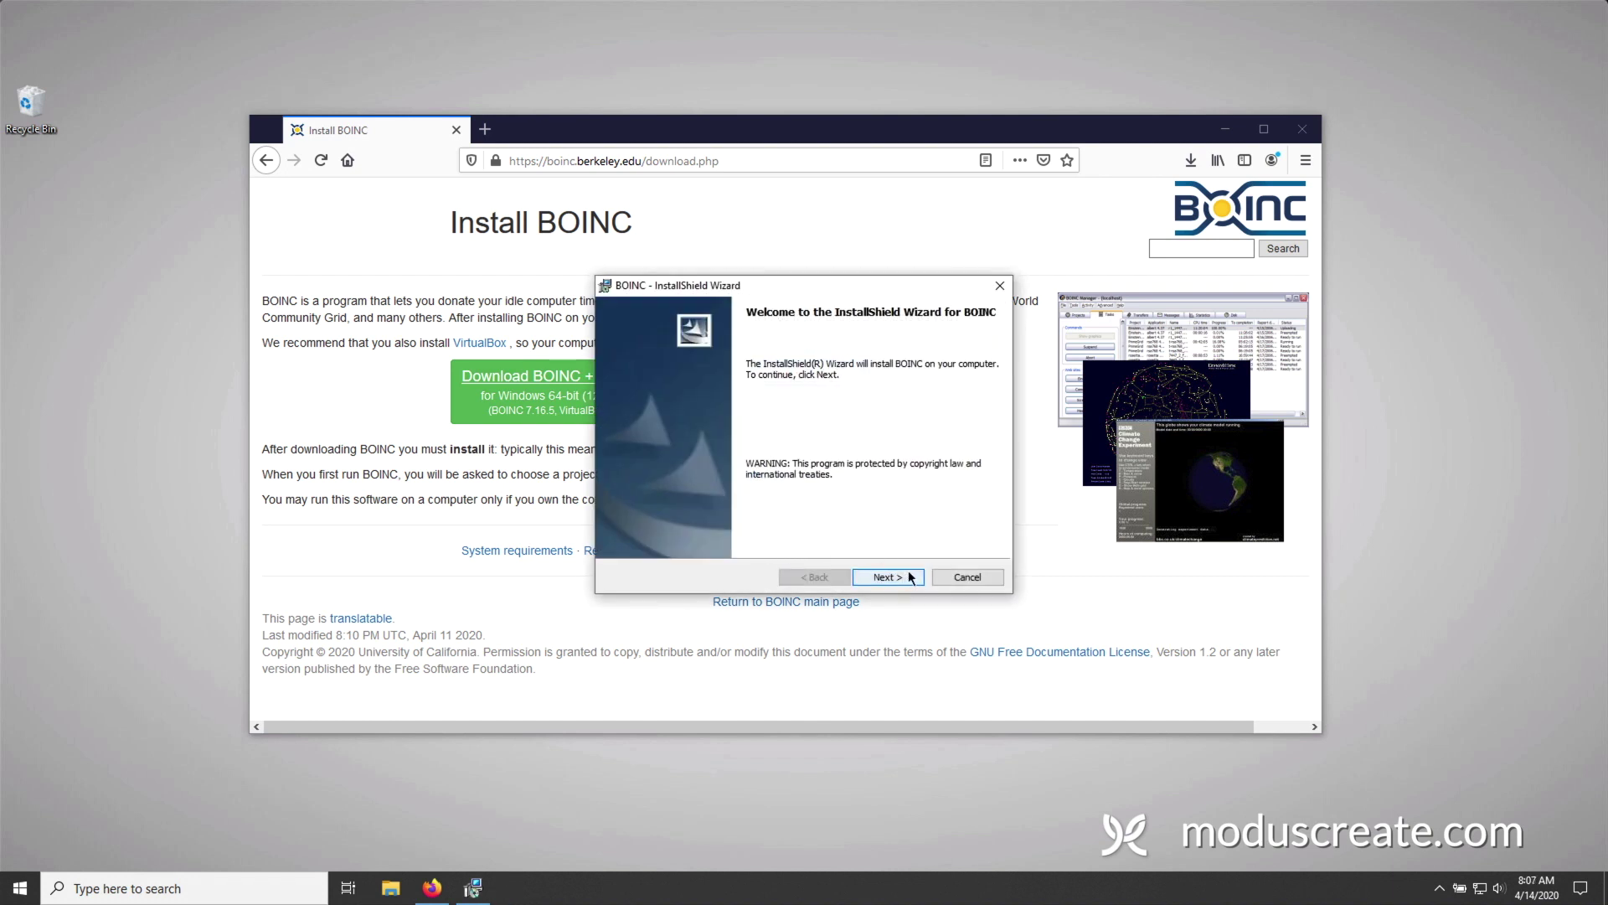
# - Accept the license agreement, install BOINC with the default settings, and finish the wizard with BOINC Manager set to launch
pyautogui.click(909, 577)
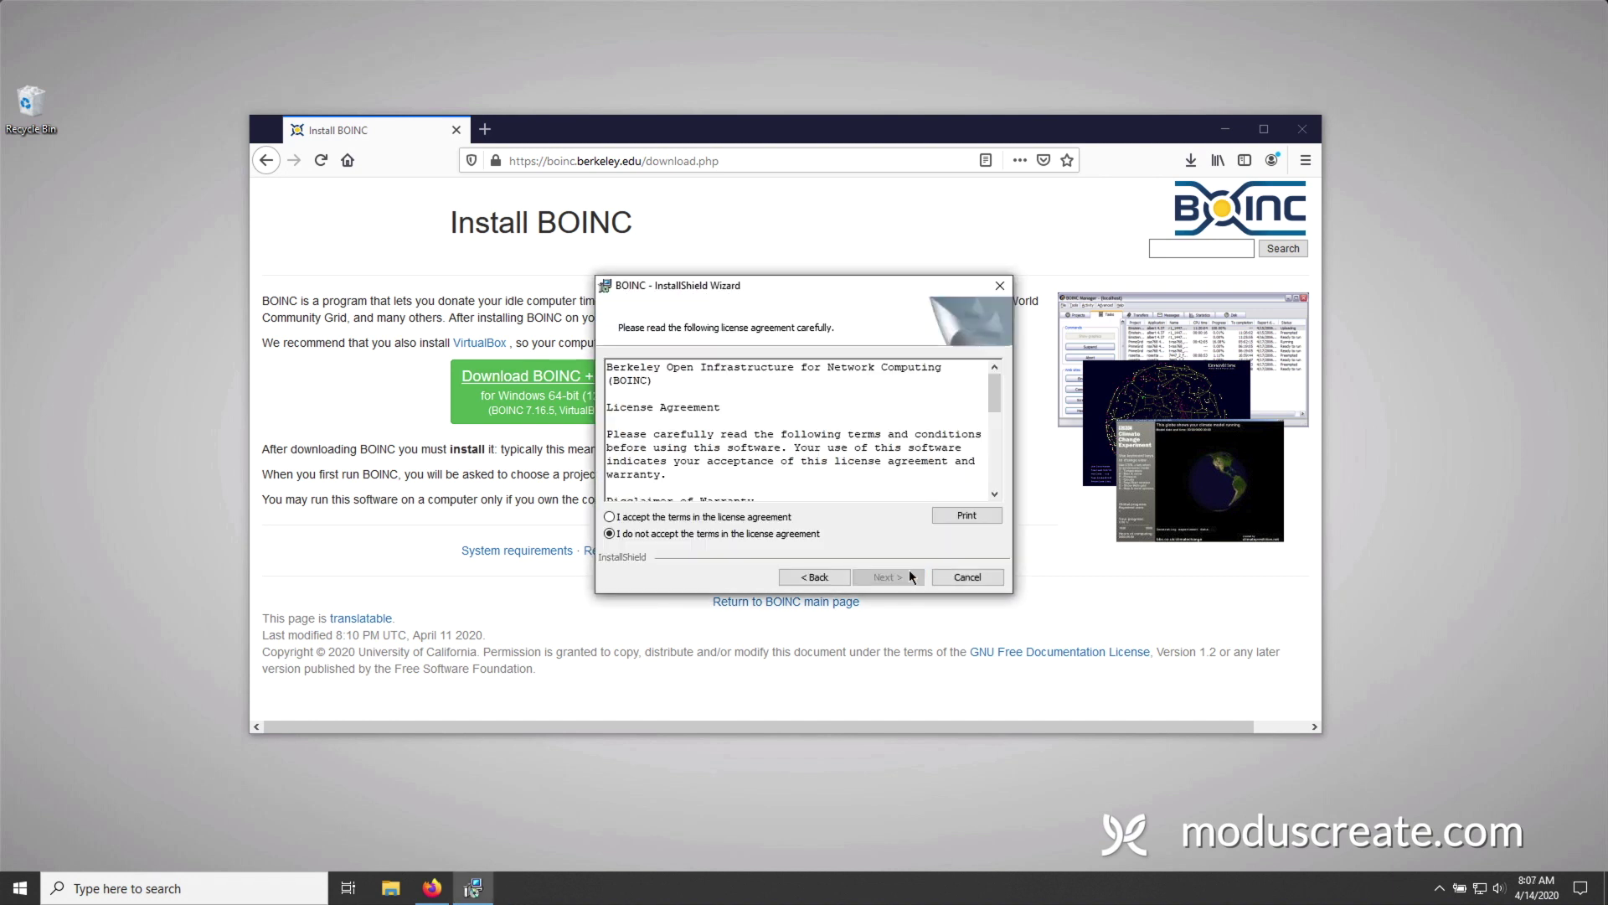
pyautogui.click(766, 518)
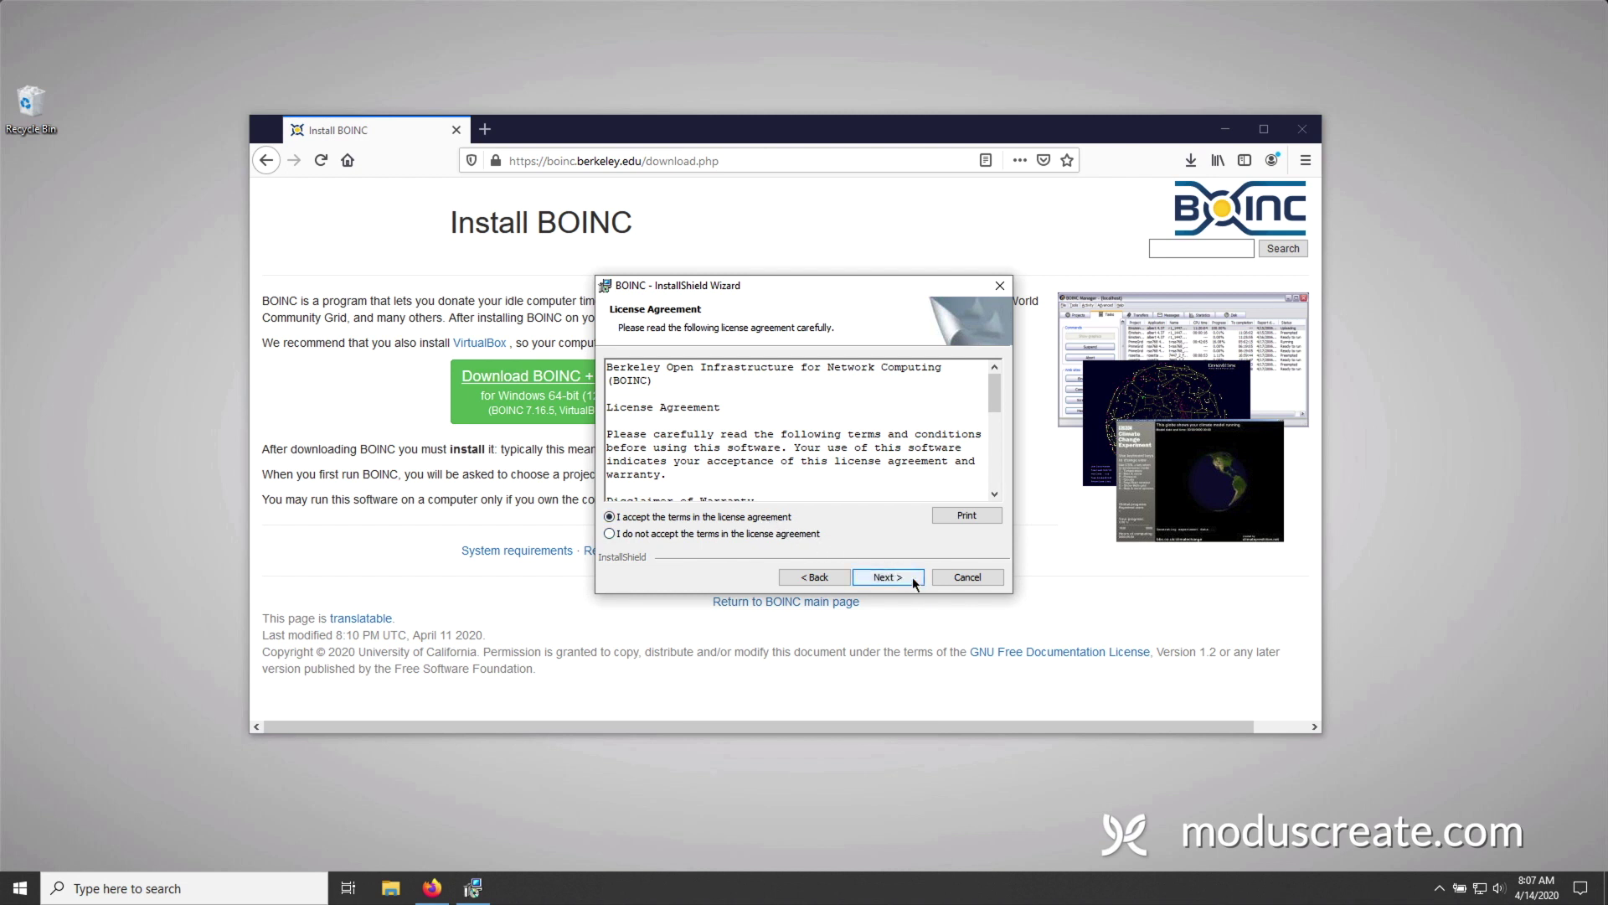
pyautogui.click(912, 576)
pyautogui.click(912, 577)
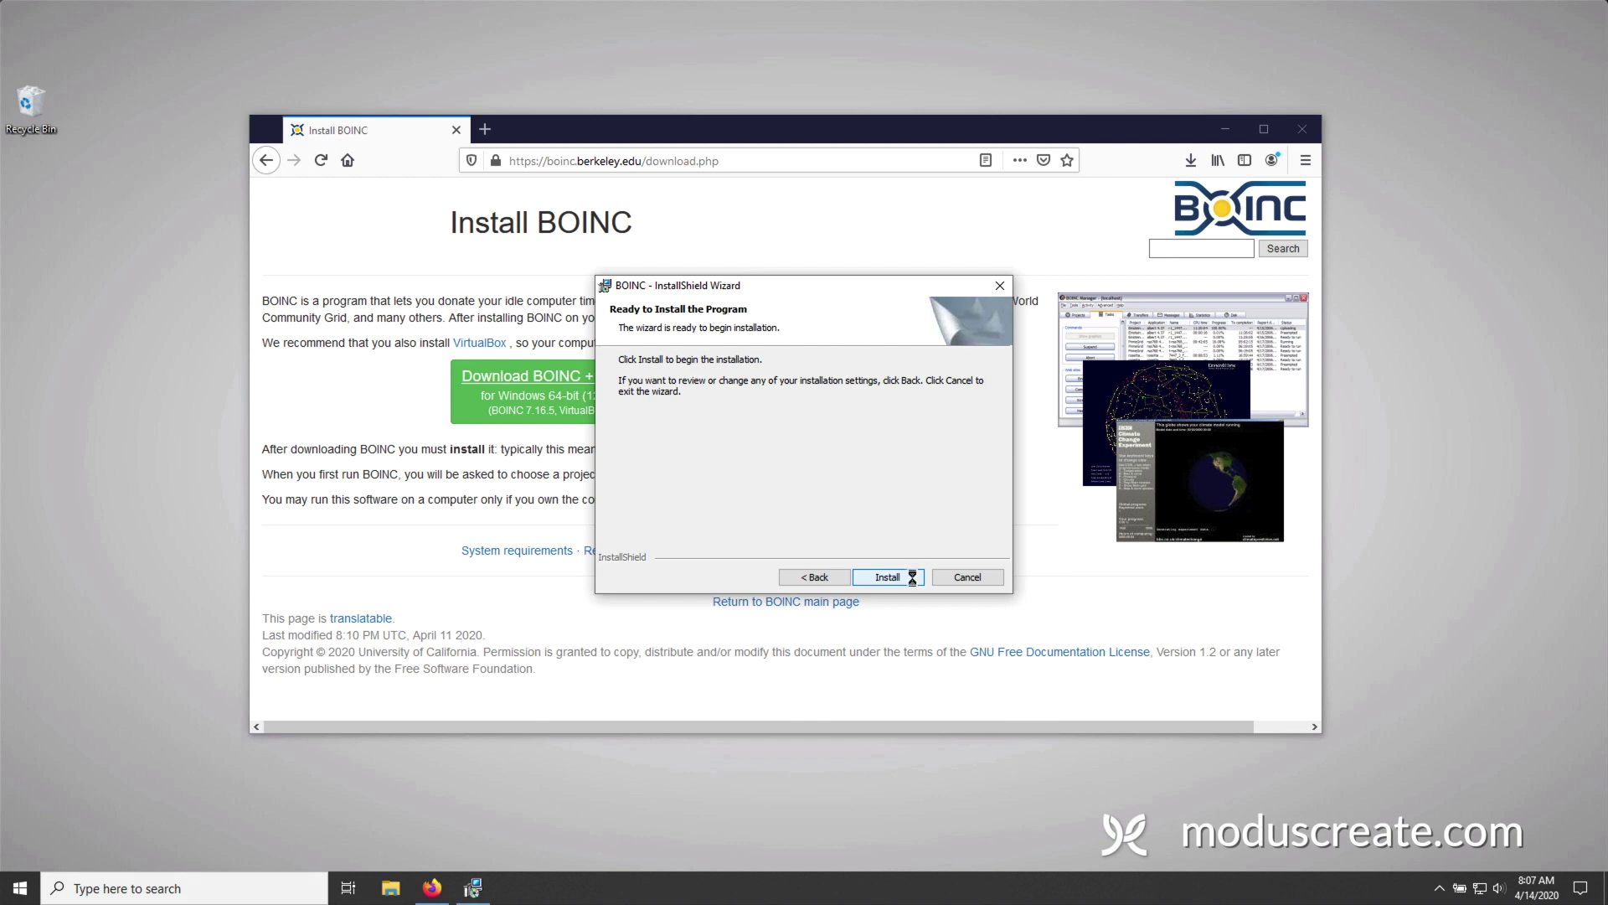
pyautogui.click(912, 576)
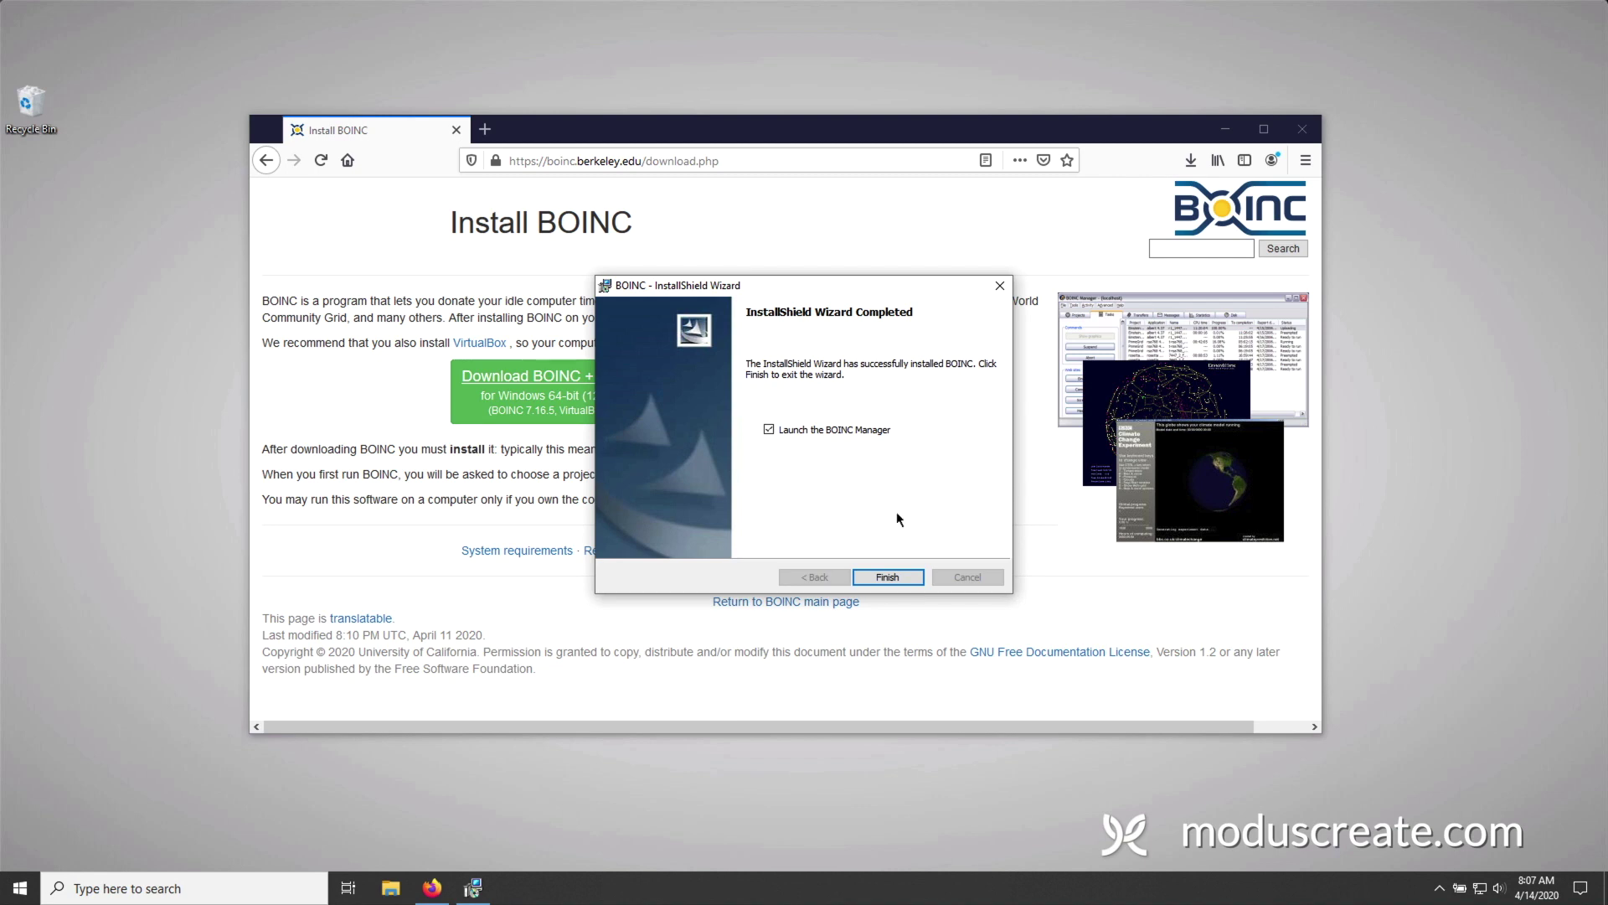
pyautogui.click(887, 578)
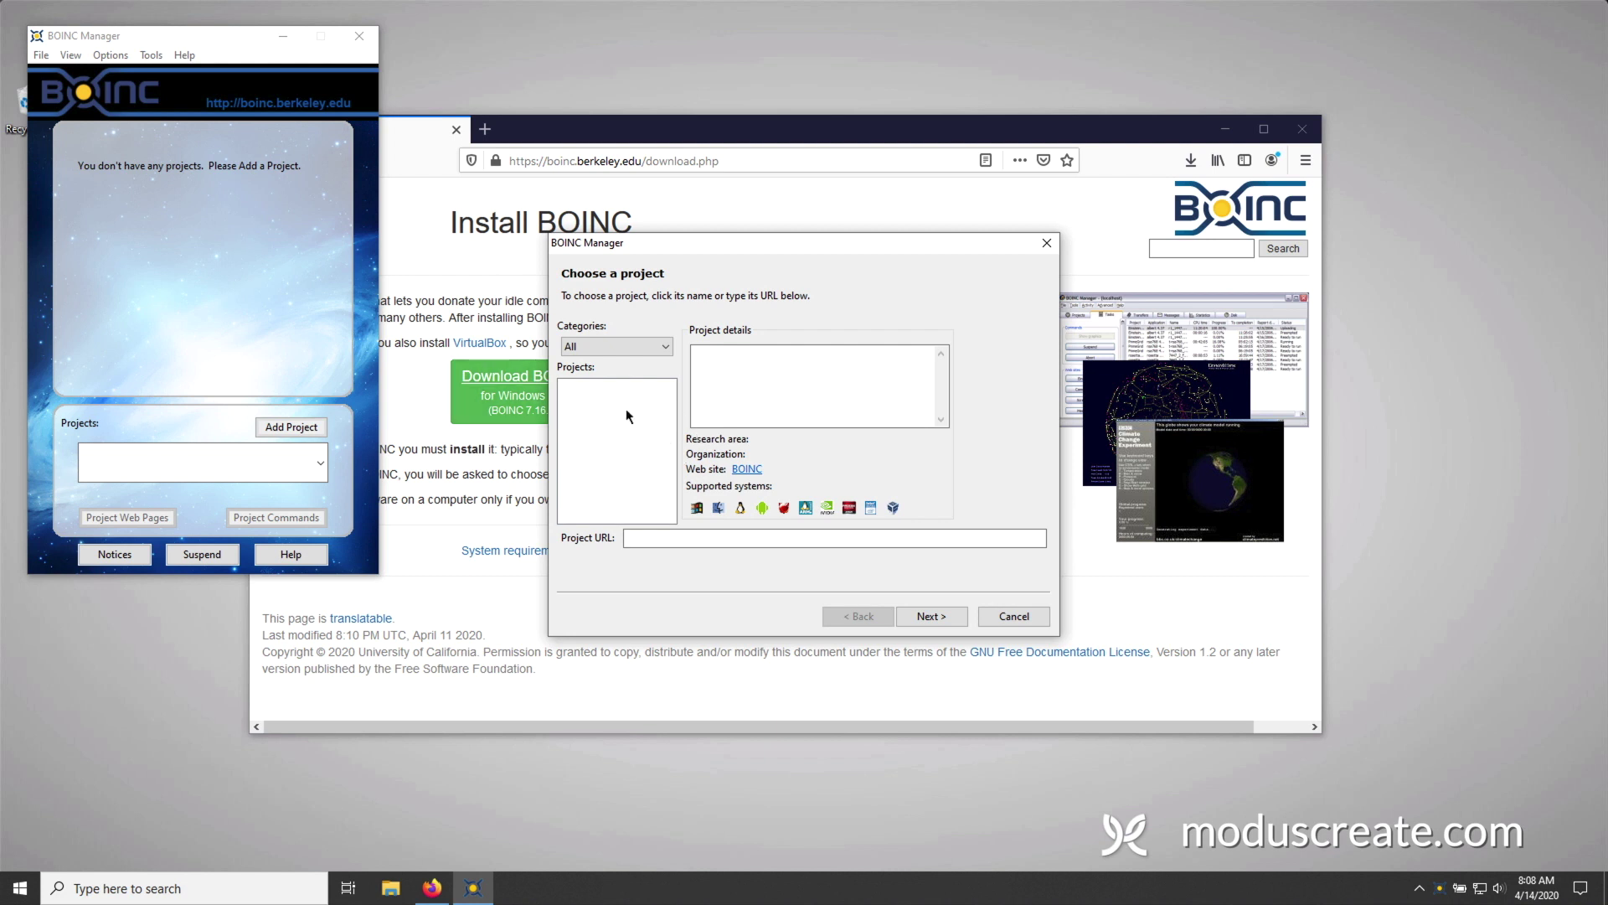
pyautogui.click(670, 537)
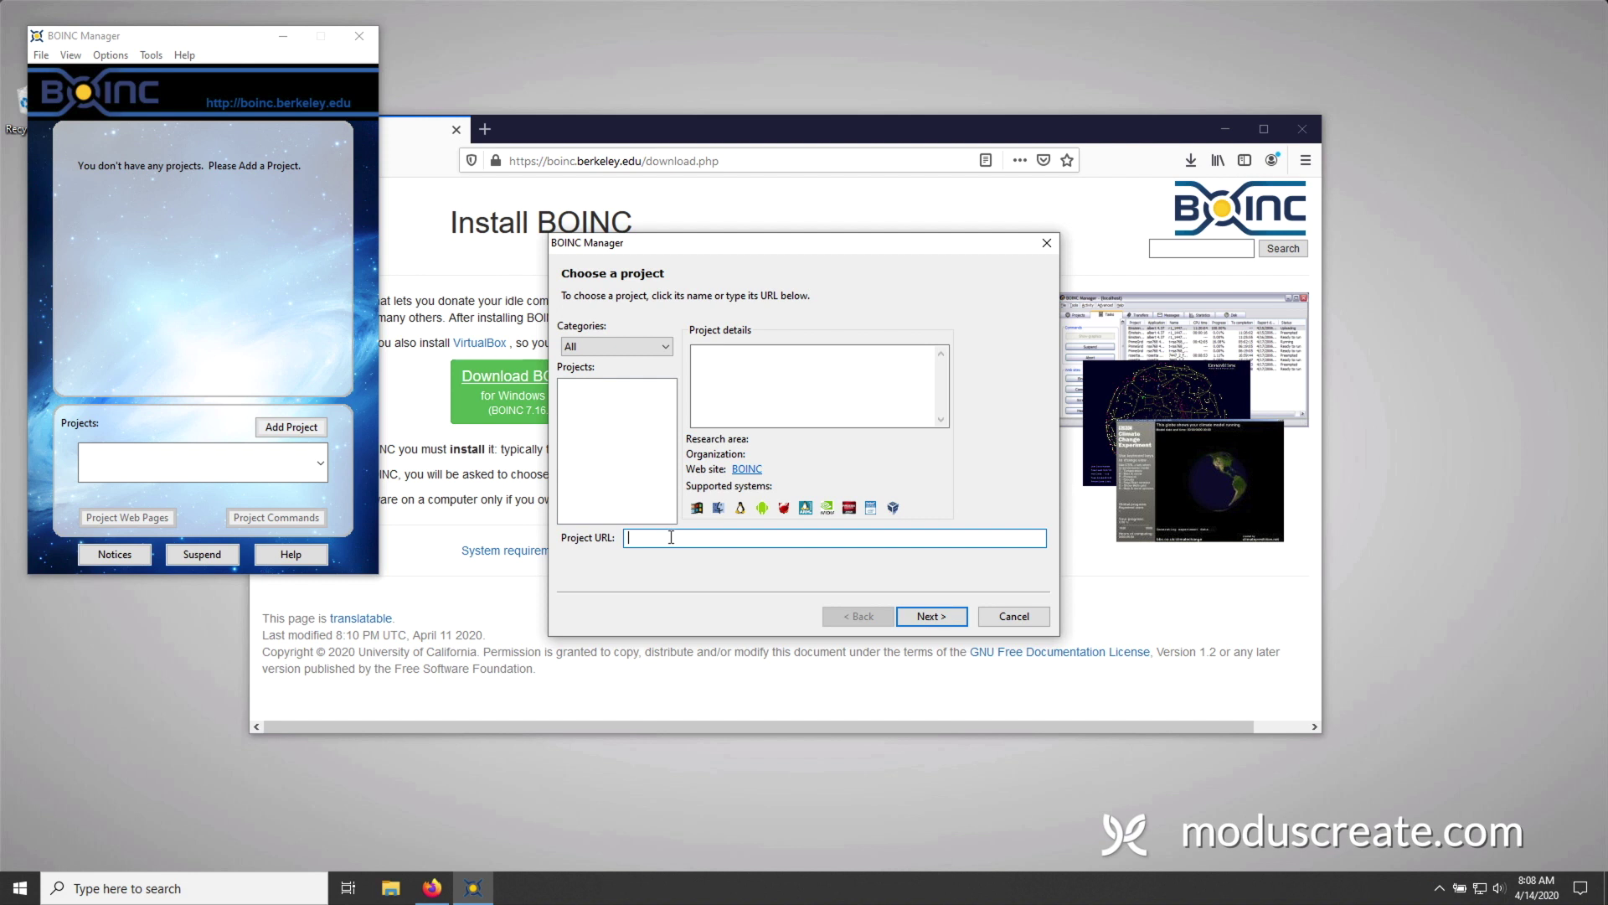
pyautogui.write('http://boinc.bakerlab.org/rosetta')
pyautogui.click(956, 623)
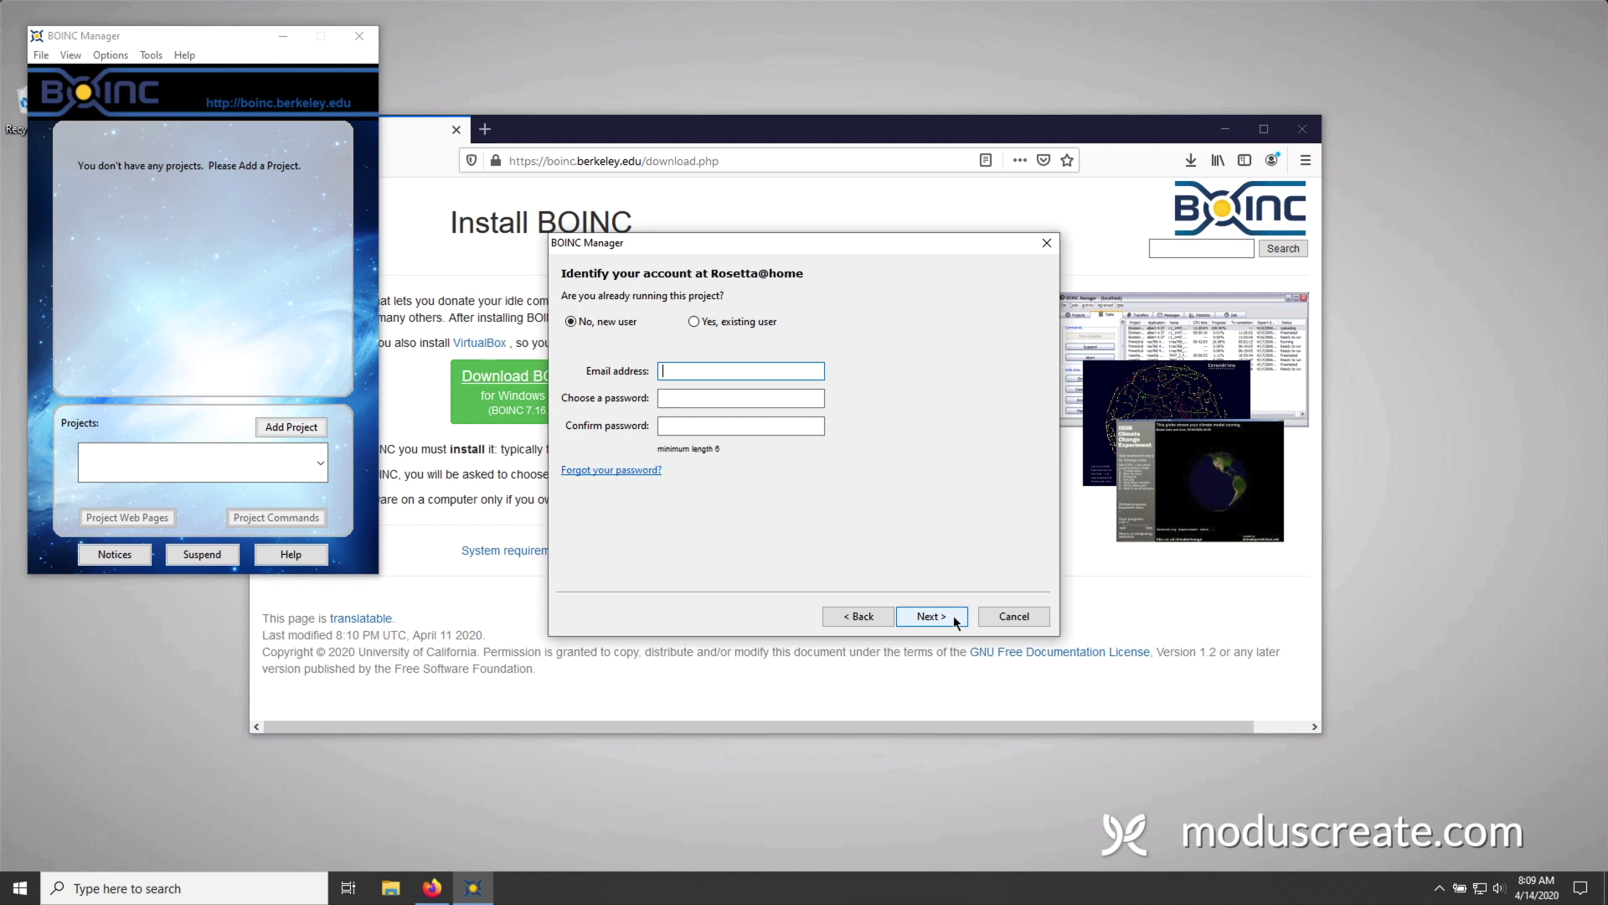
# - Identify as an existing Rosetta@home user with the account e-mail and password, and finish adding the project
pyautogui.click(741, 320)
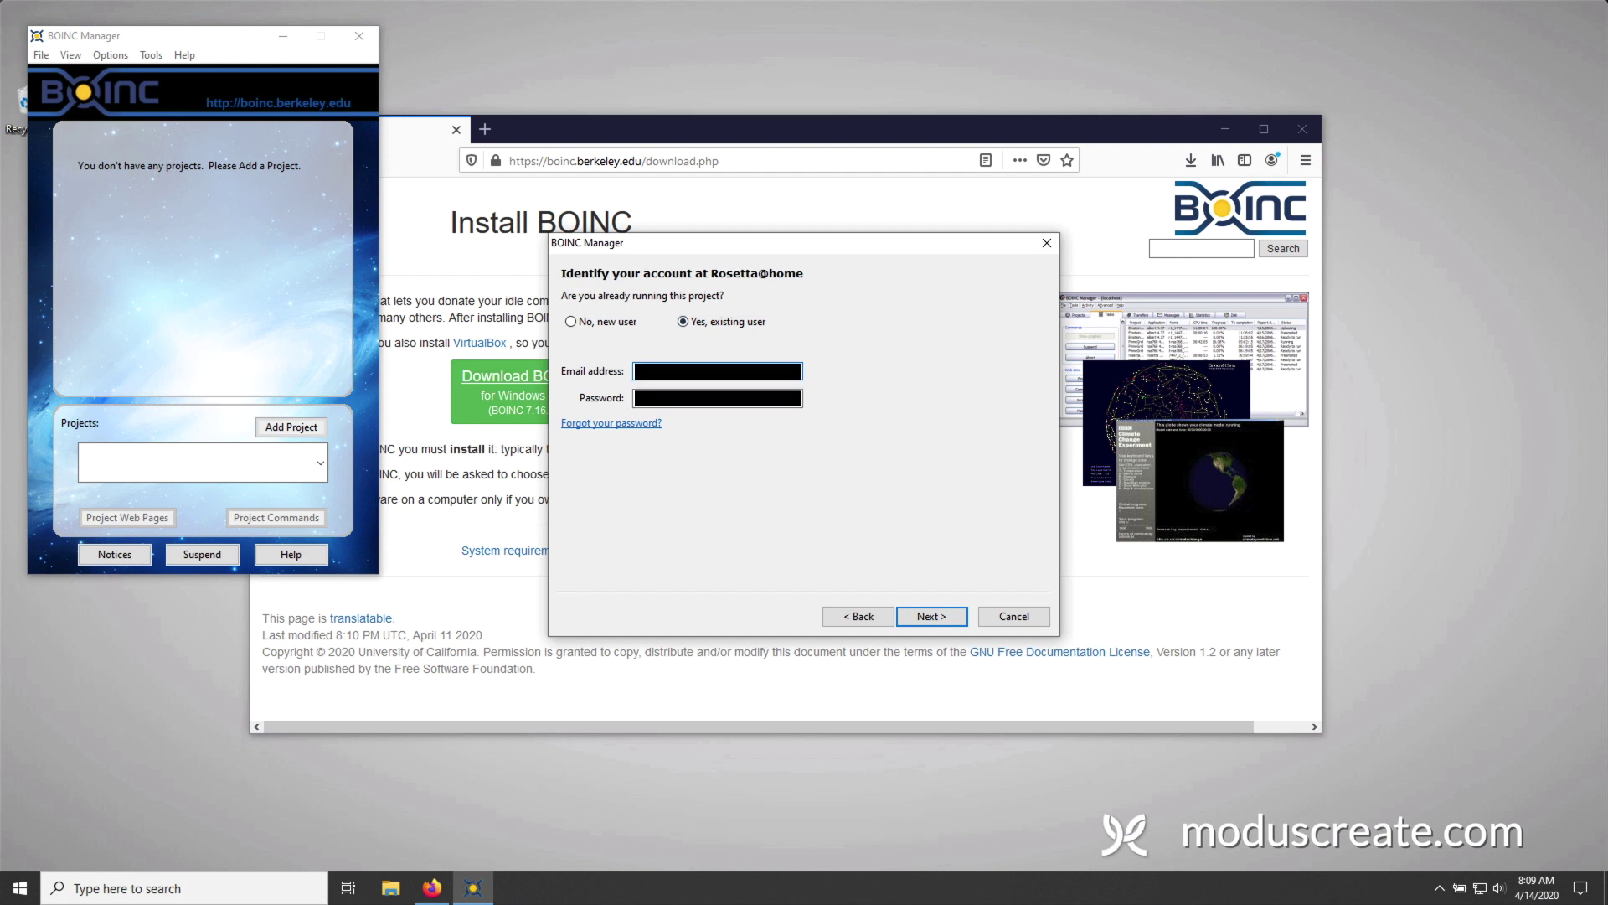
pyautogui.click(717, 398)
pyautogui.click(956, 613)
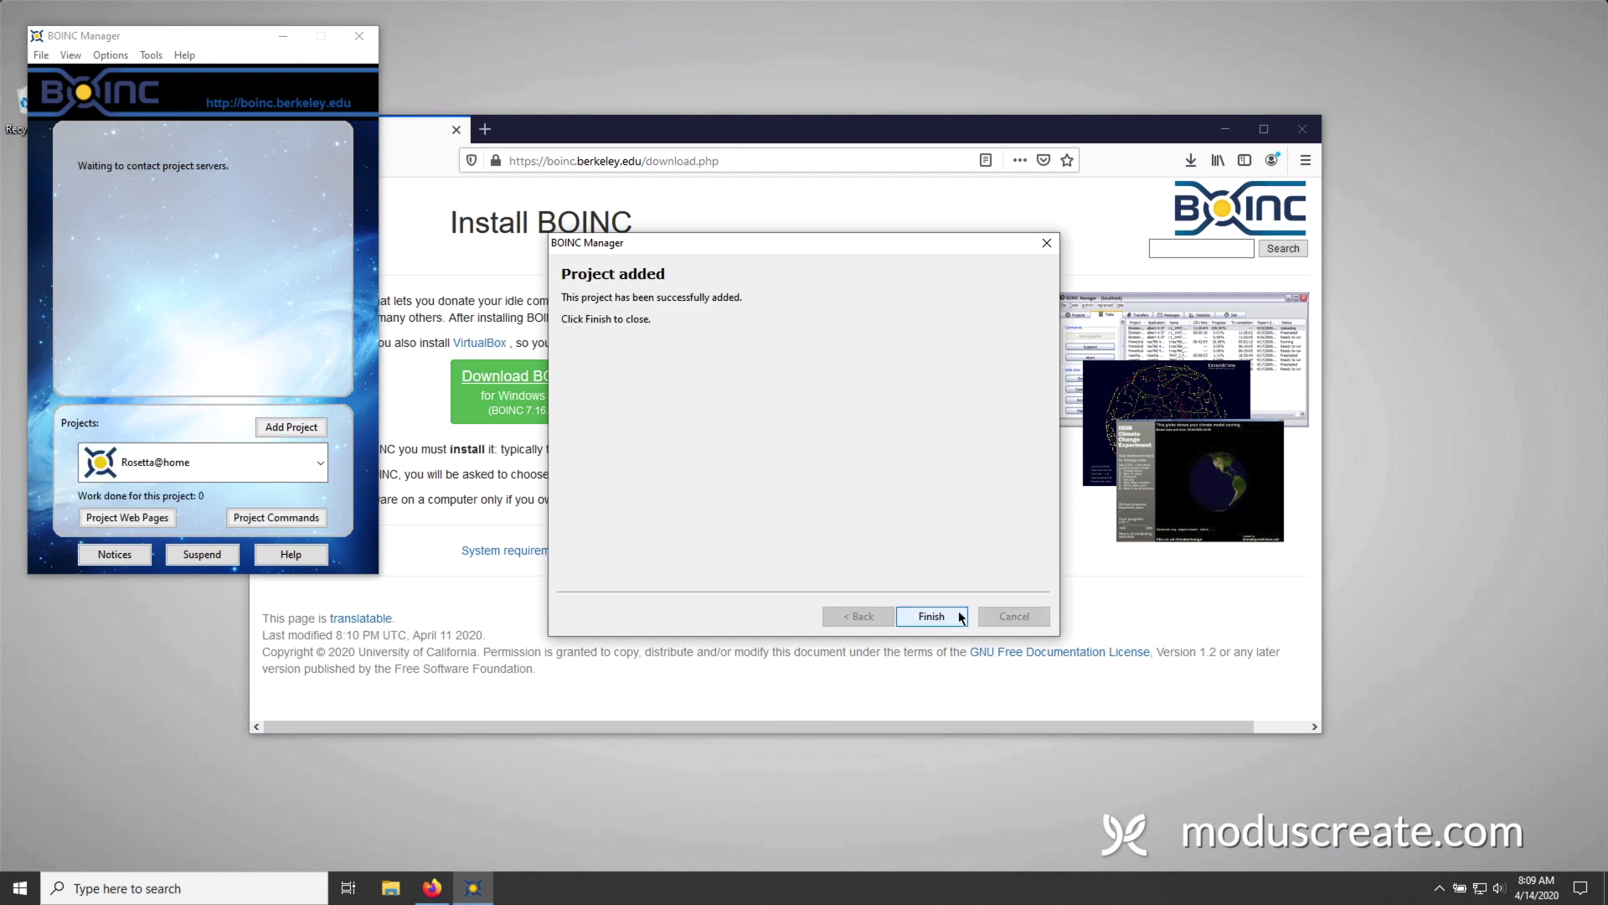
pyautogui.click(961, 618)
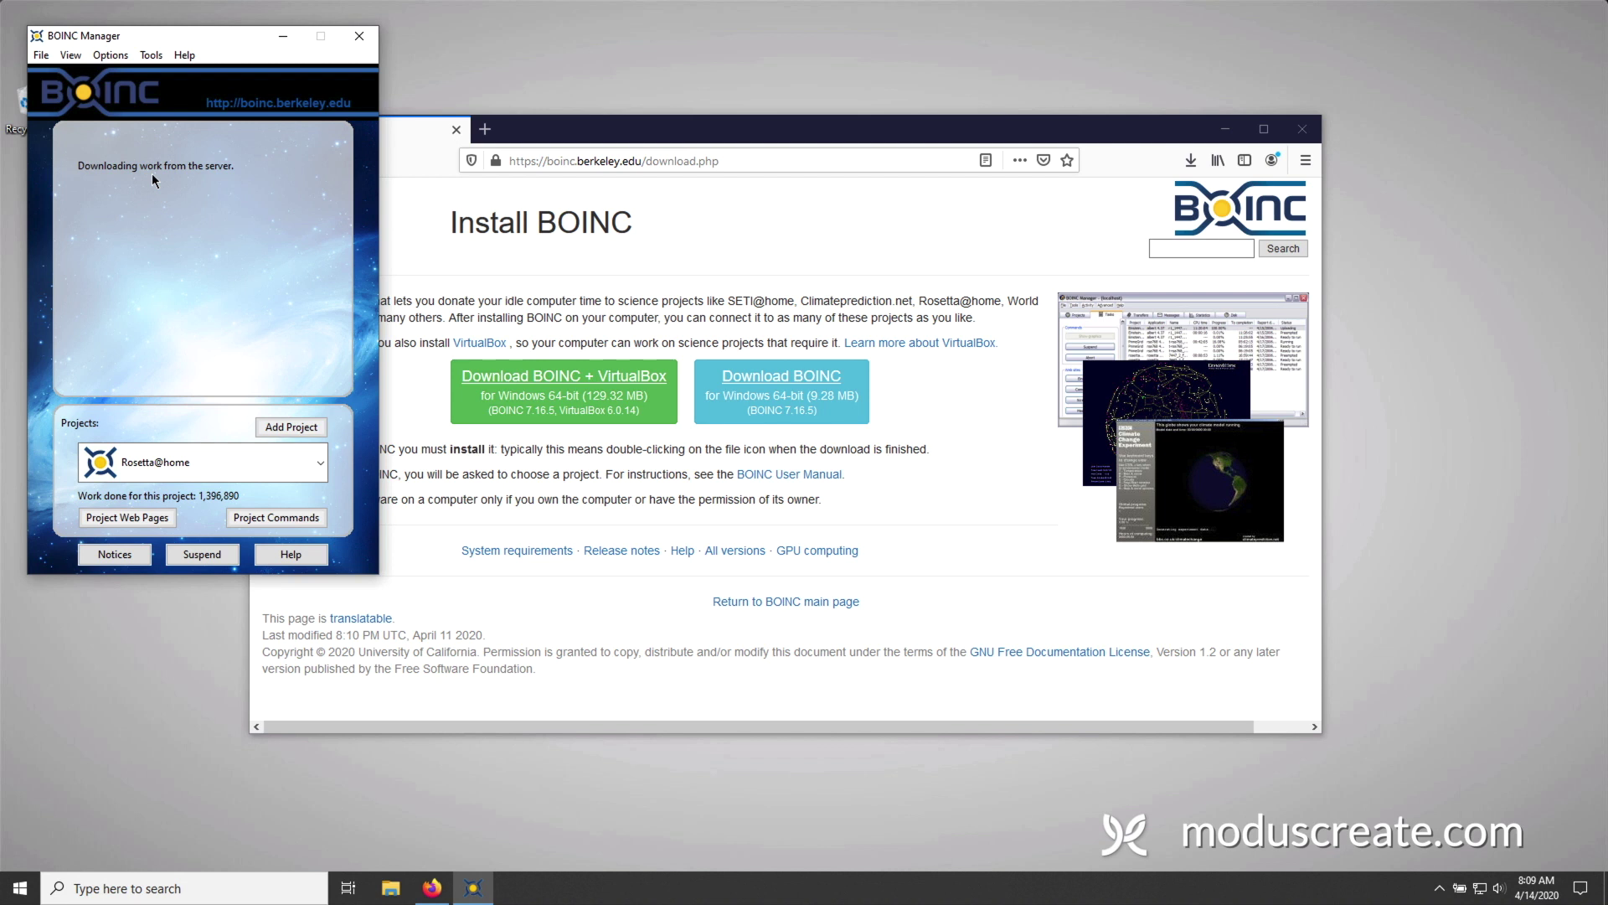
# - Switch BOINC Manager to the advanced view and read the Rosetta@home COVID-19 notice, highlighting the mention of the Linux-ARM platform
pyautogui.click(71, 54)
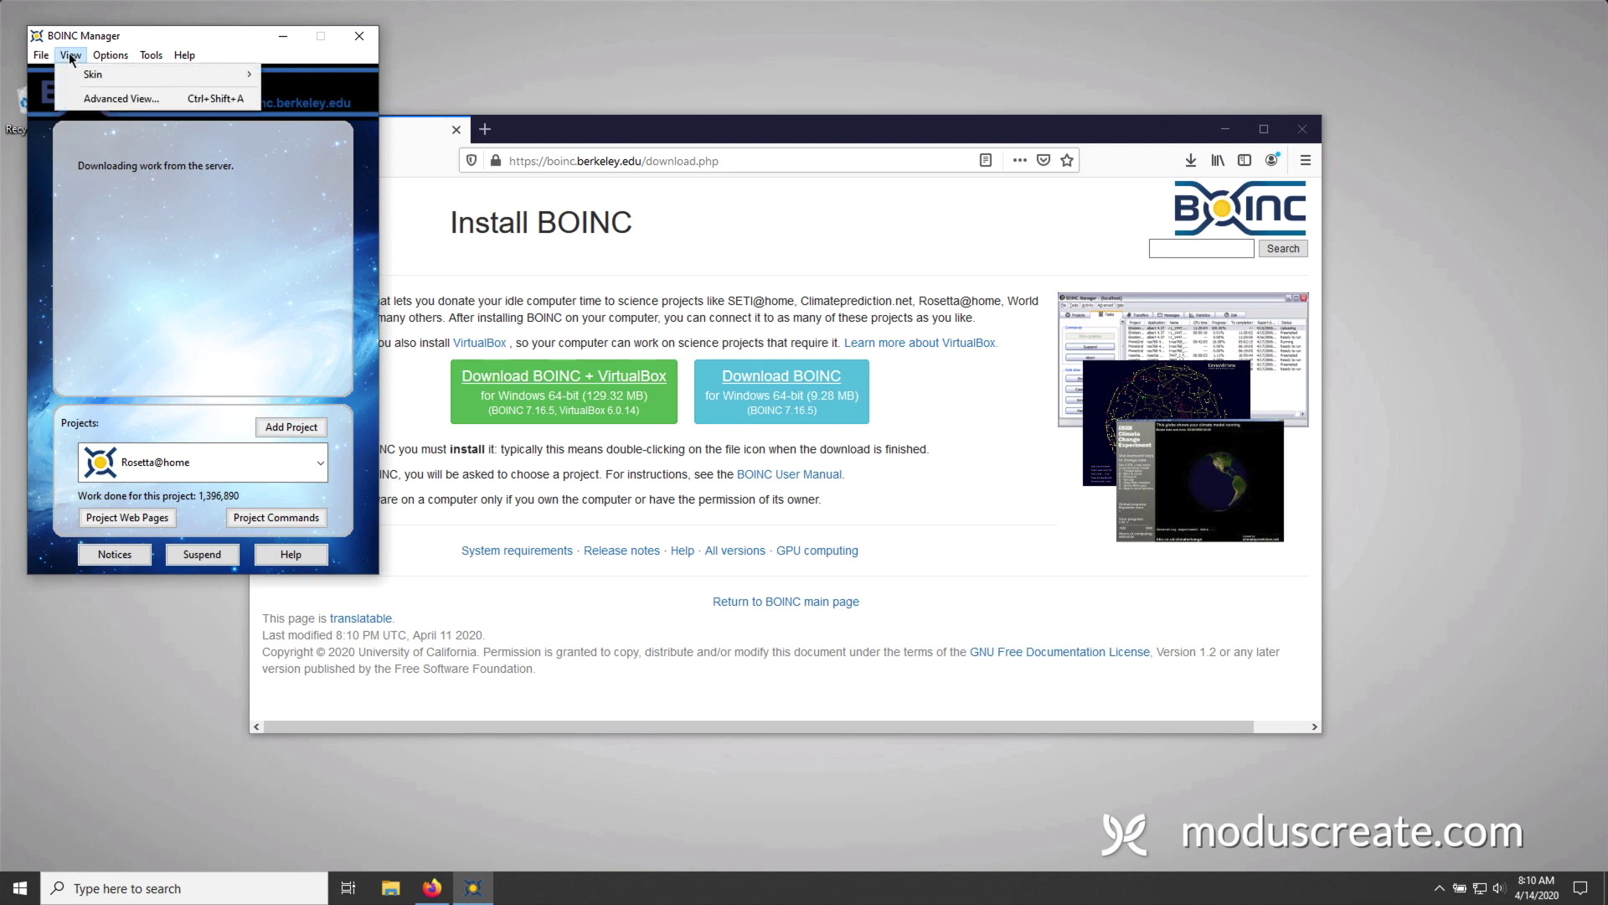
pyautogui.click(70, 98)
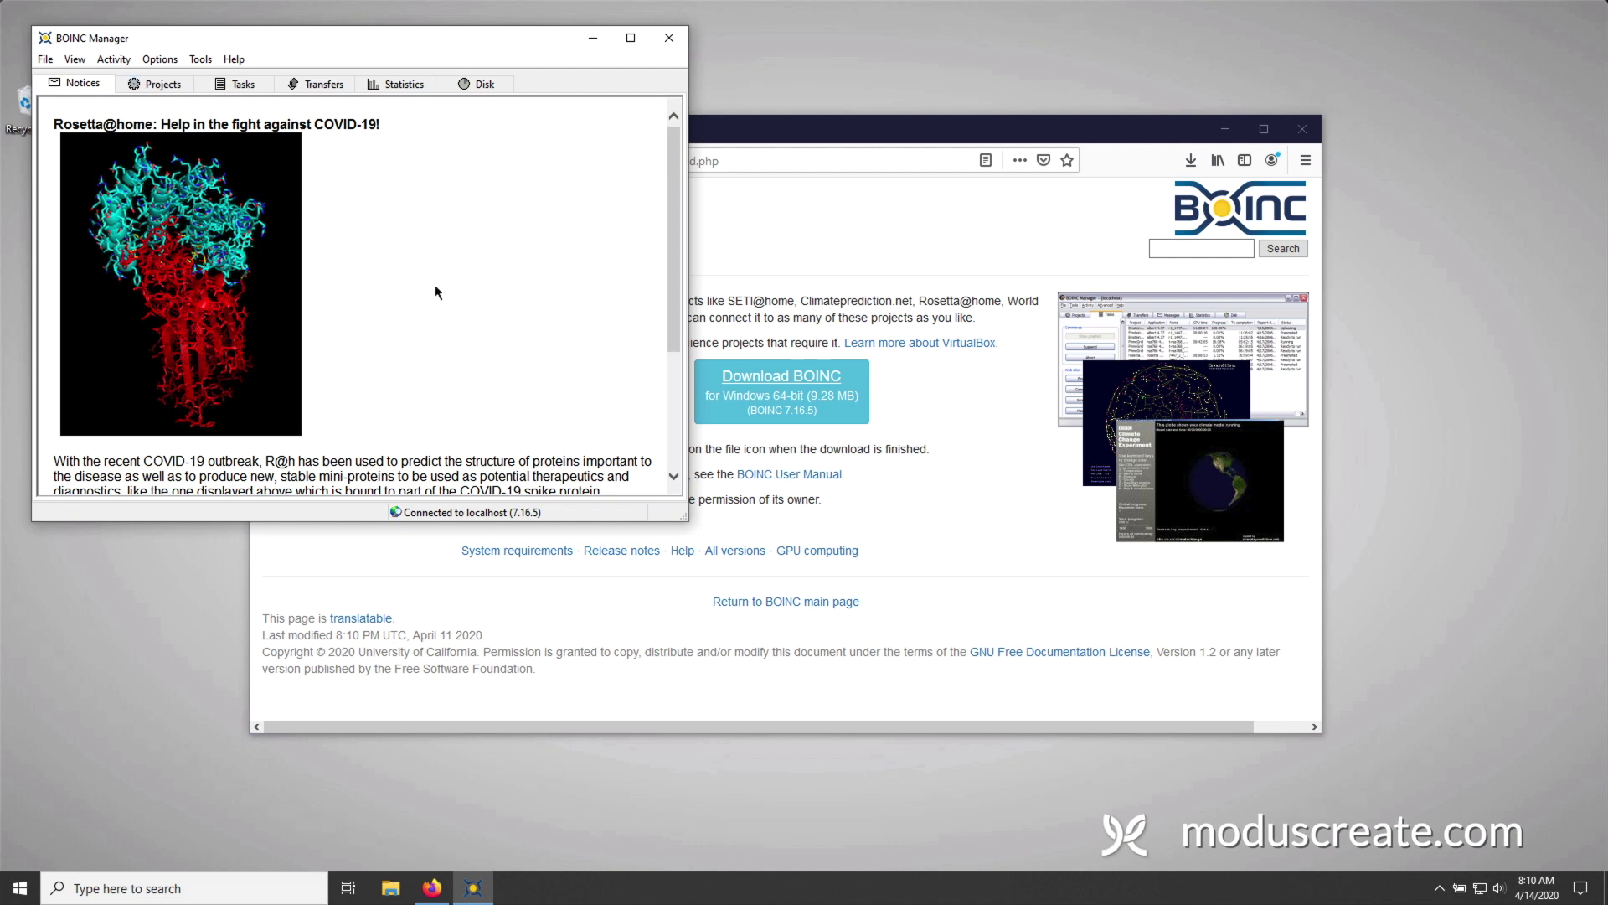
pyautogui.scroll(-5, 435, 287)
pyautogui.moveTo(393, 352); pyautogui.dragTo(512, 352)
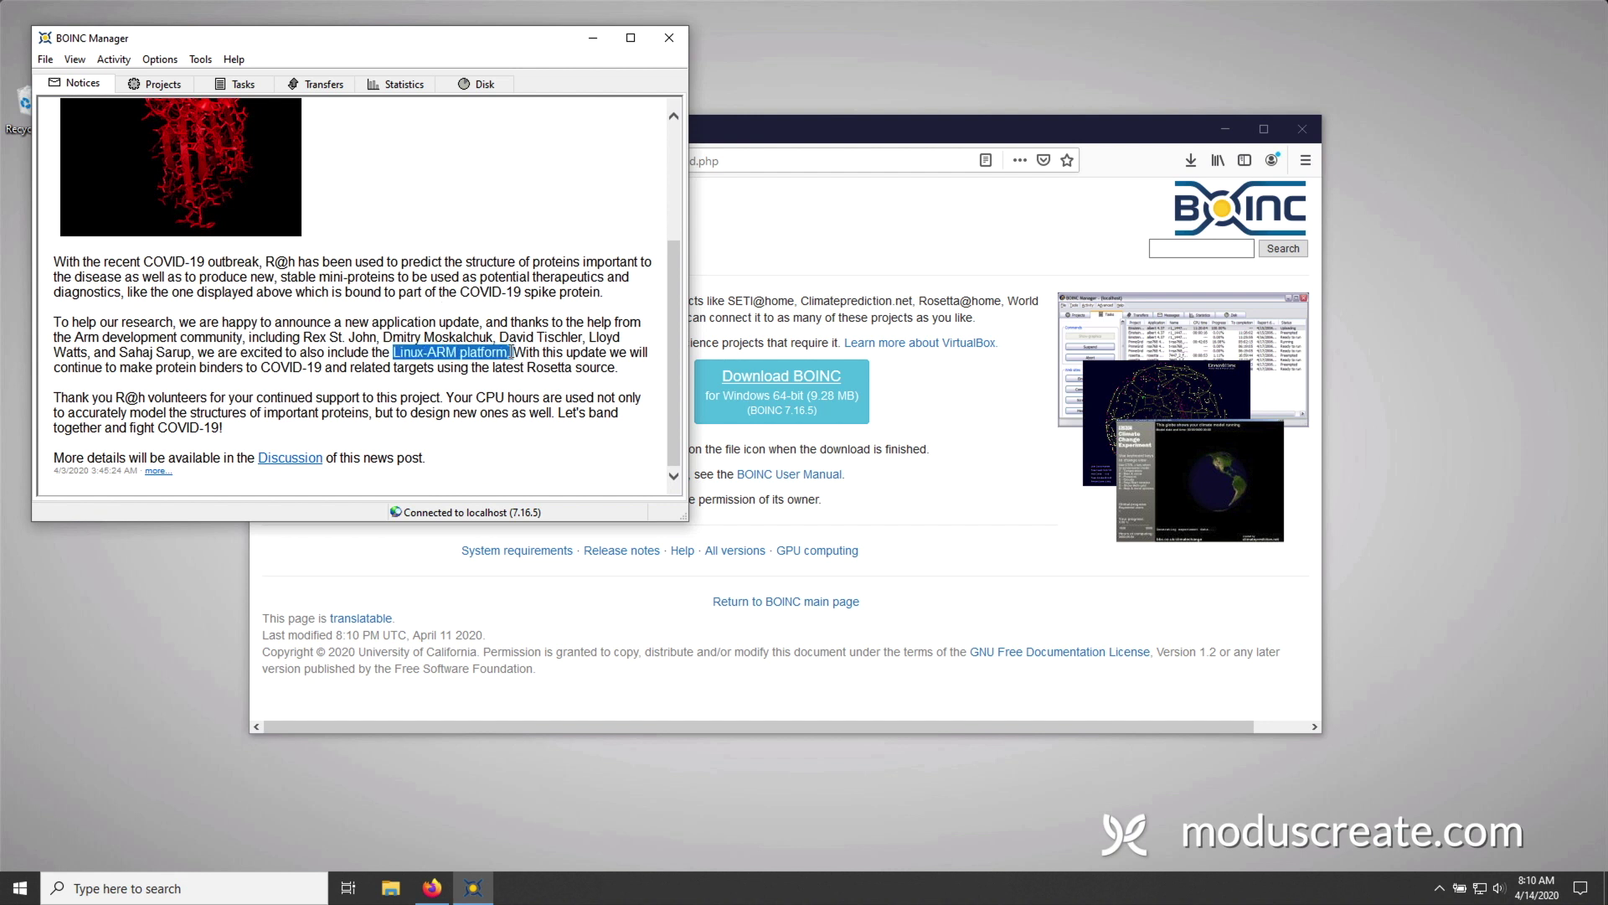
# - Suspend the Rosetta@home project, widen the window to check its status column, and resume the project
pyautogui.click(170, 89)
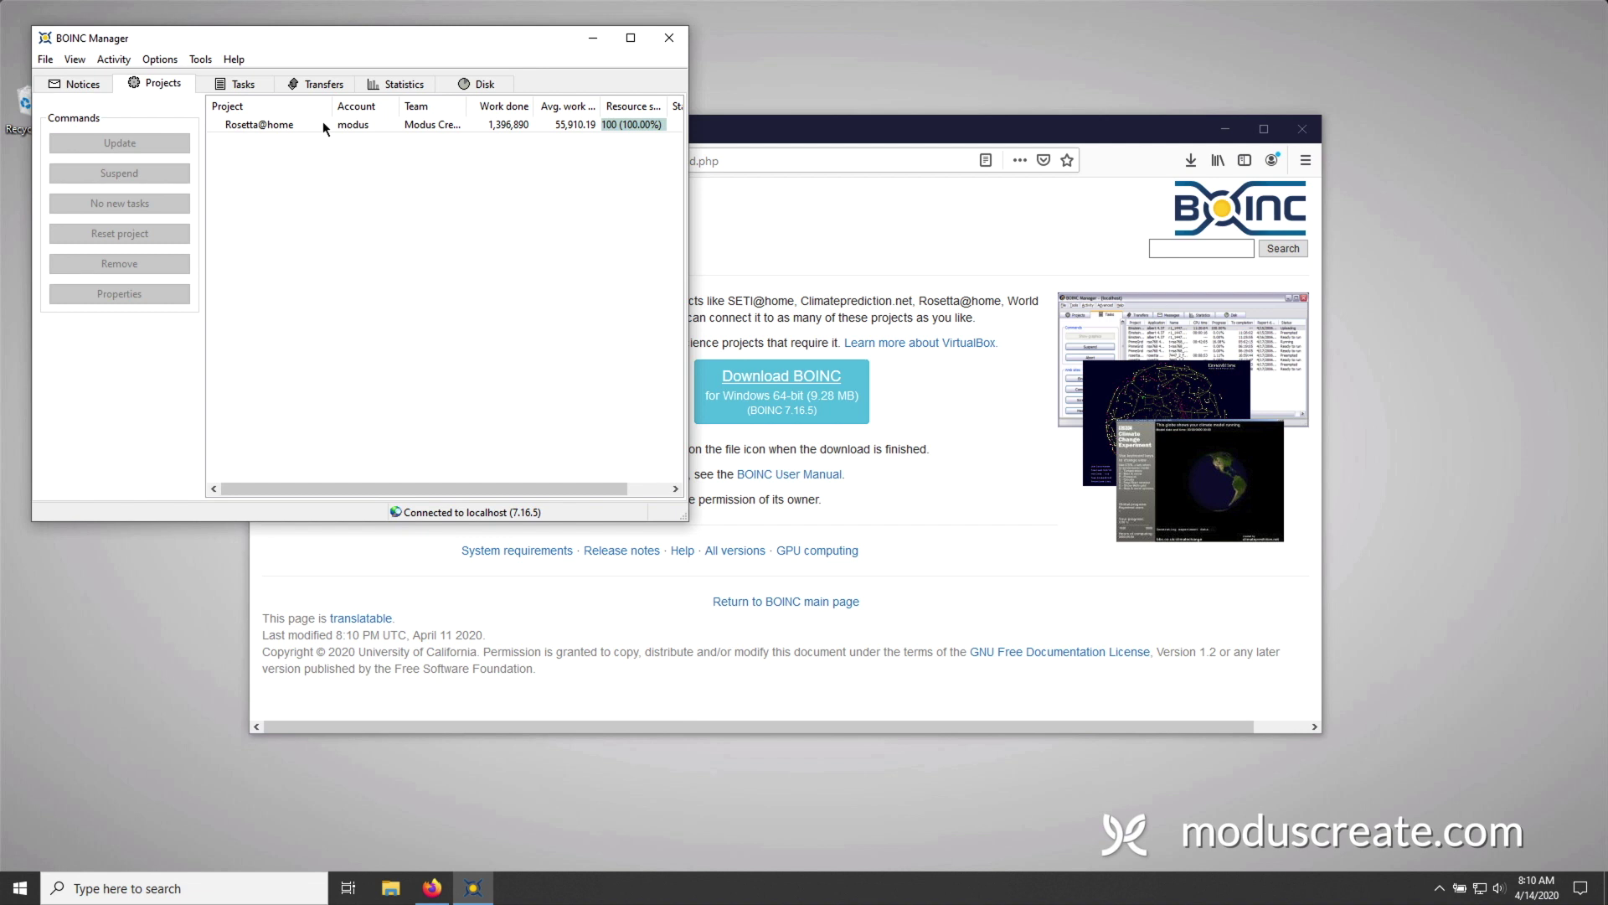
pyautogui.click(269, 131)
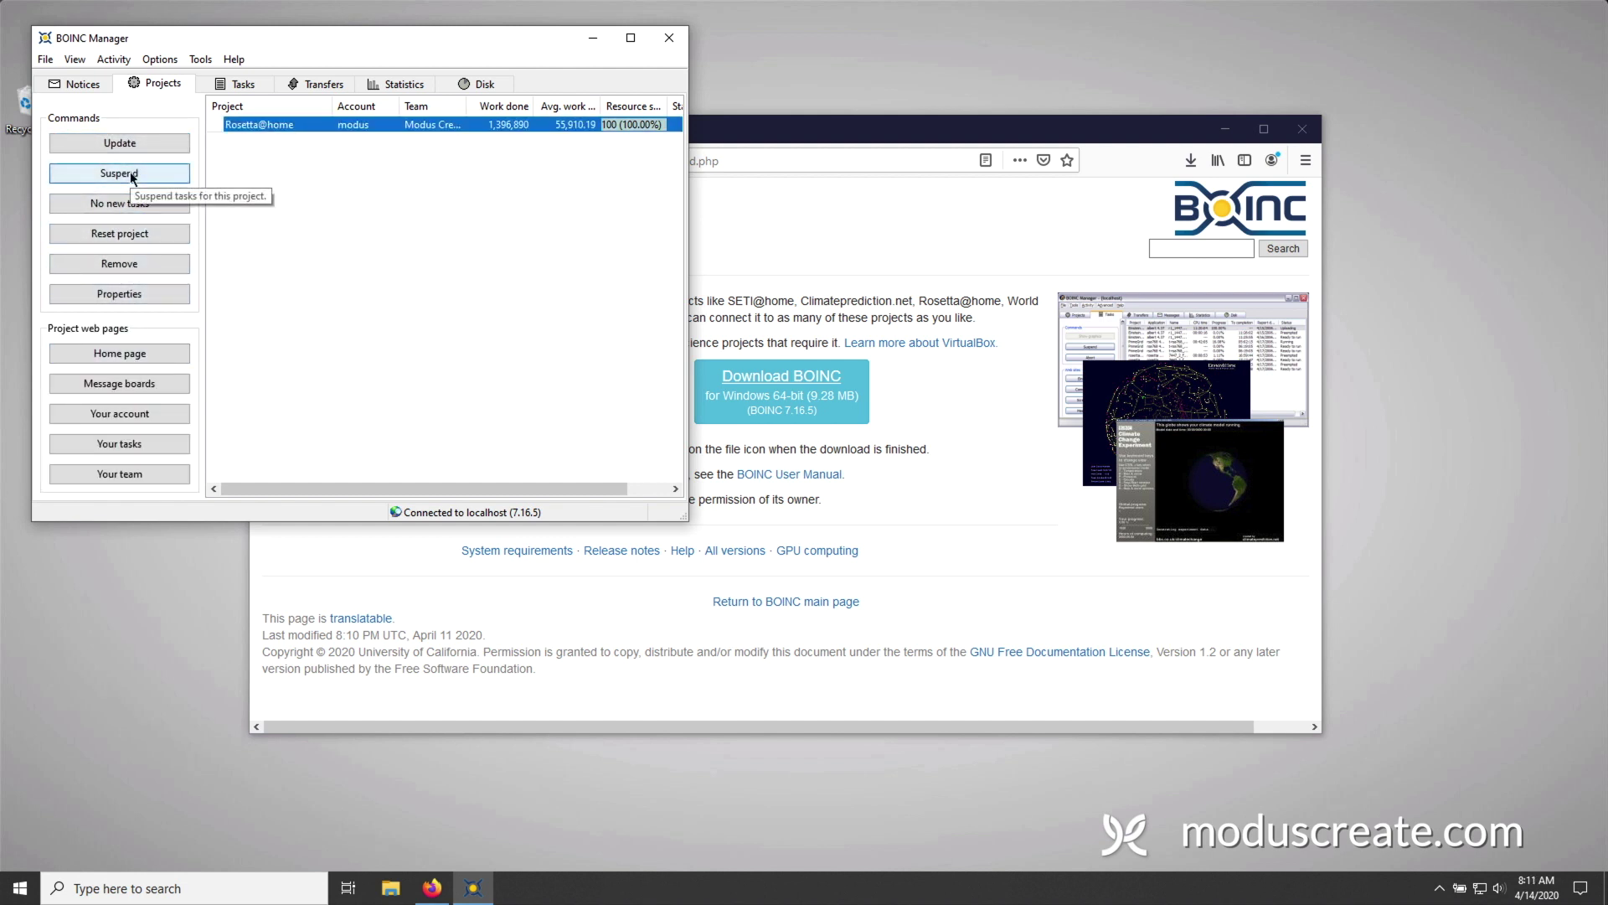
pyautogui.click(168, 178)
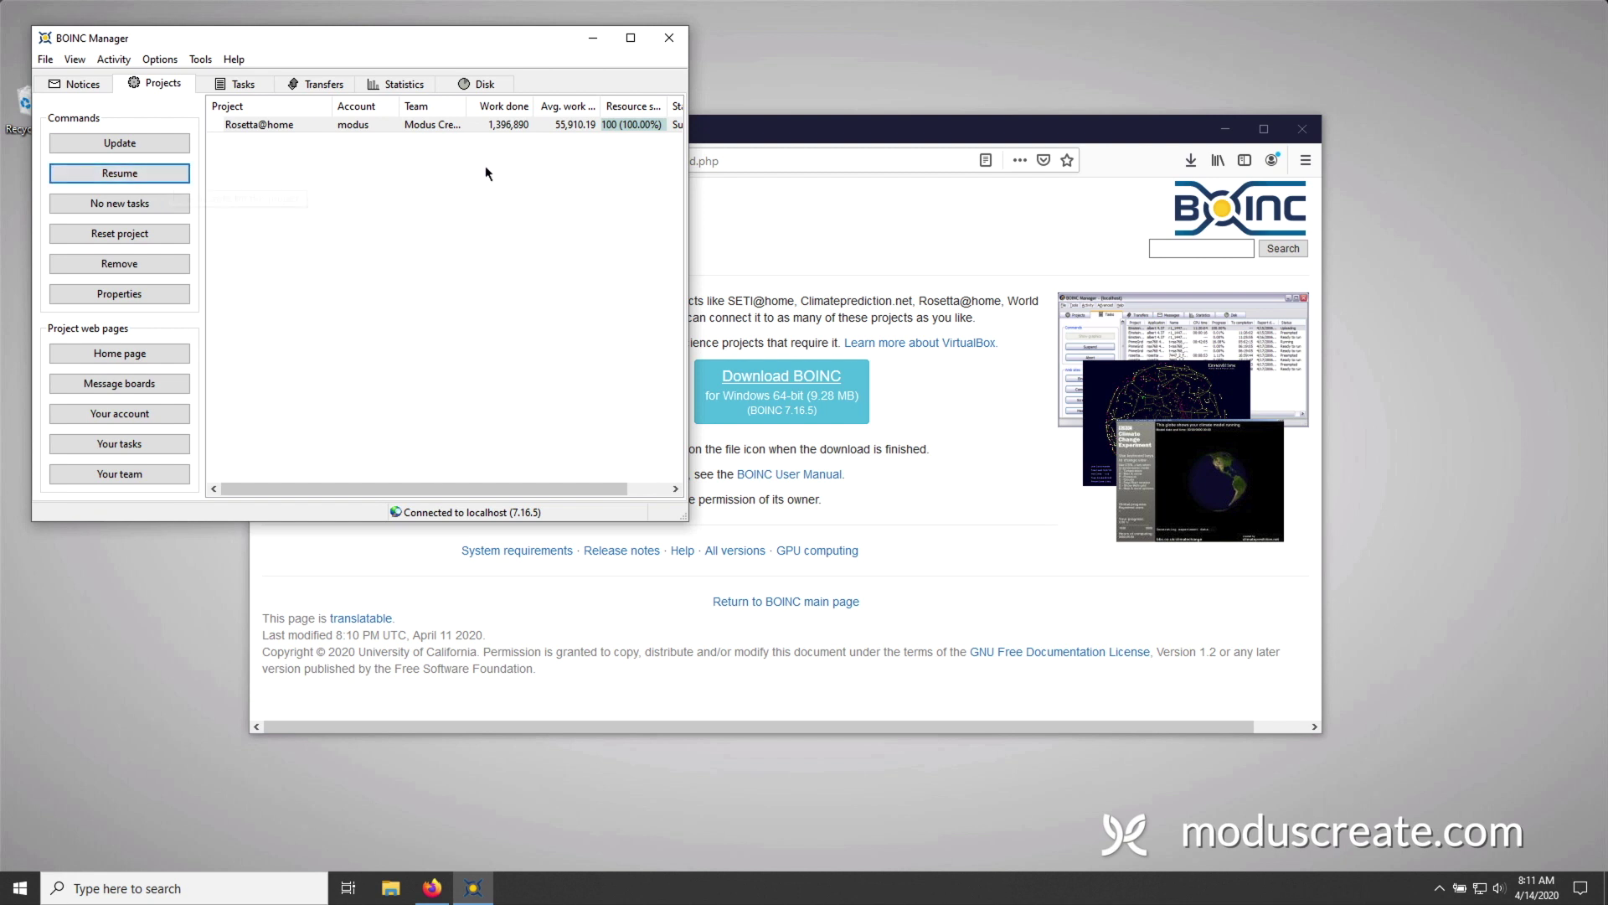
pyautogui.moveTo(687, 180); pyautogui.dragTo(804, 180)
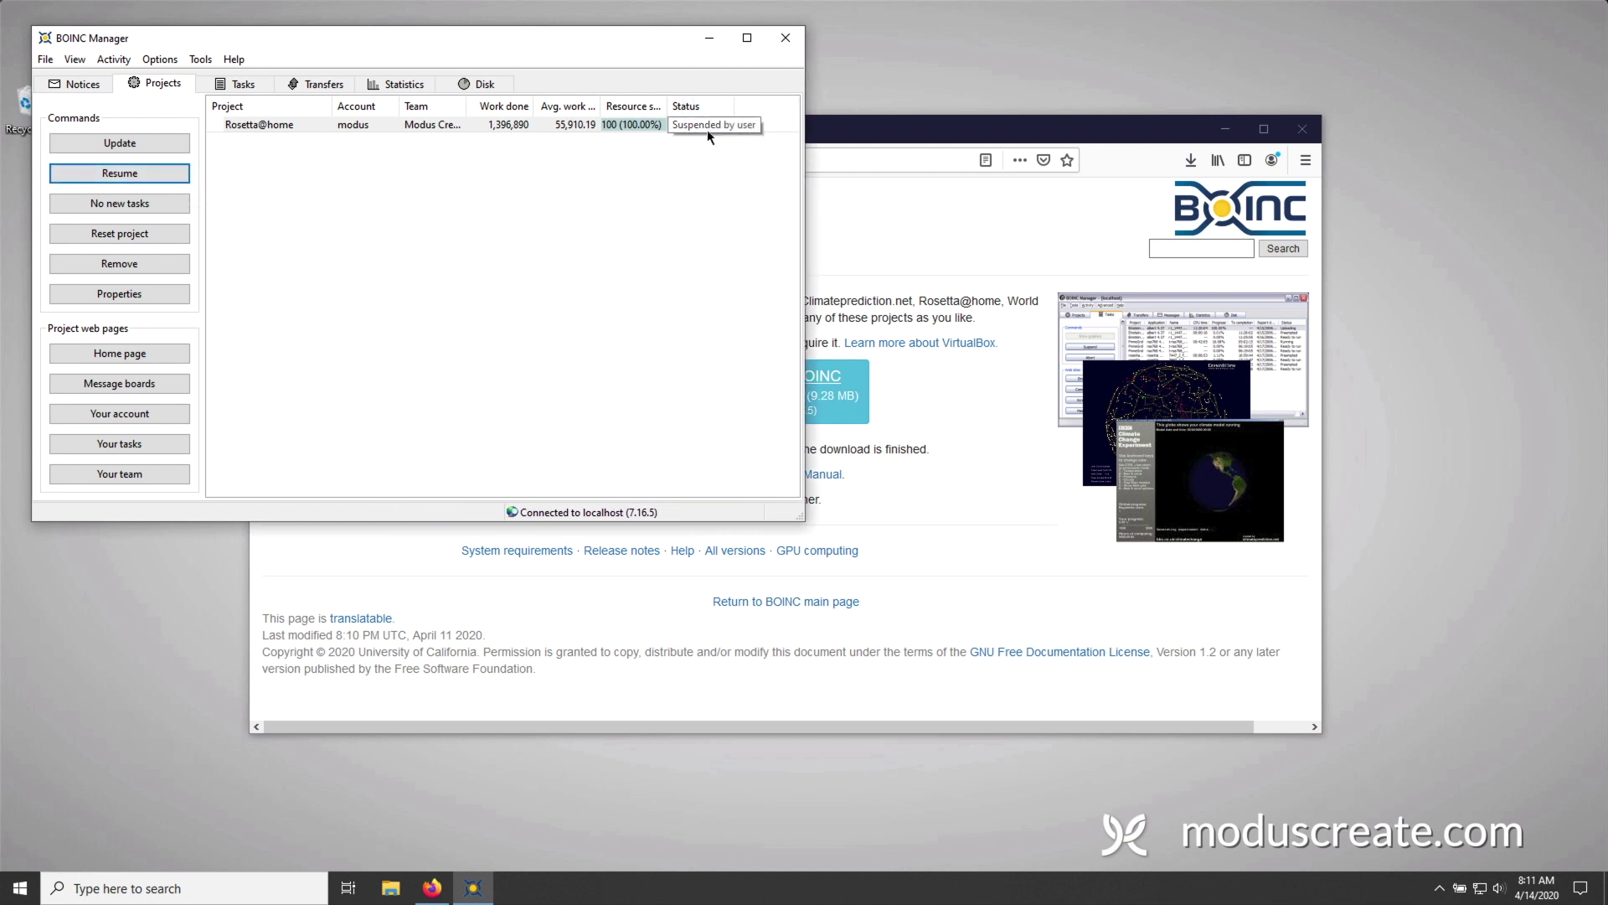
pyautogui.click(129, 174)
# - Show the list of Rosetta@home tasks and open the computing preferences, placing the dialog beside the task list
pyautogui.click(226, 83)
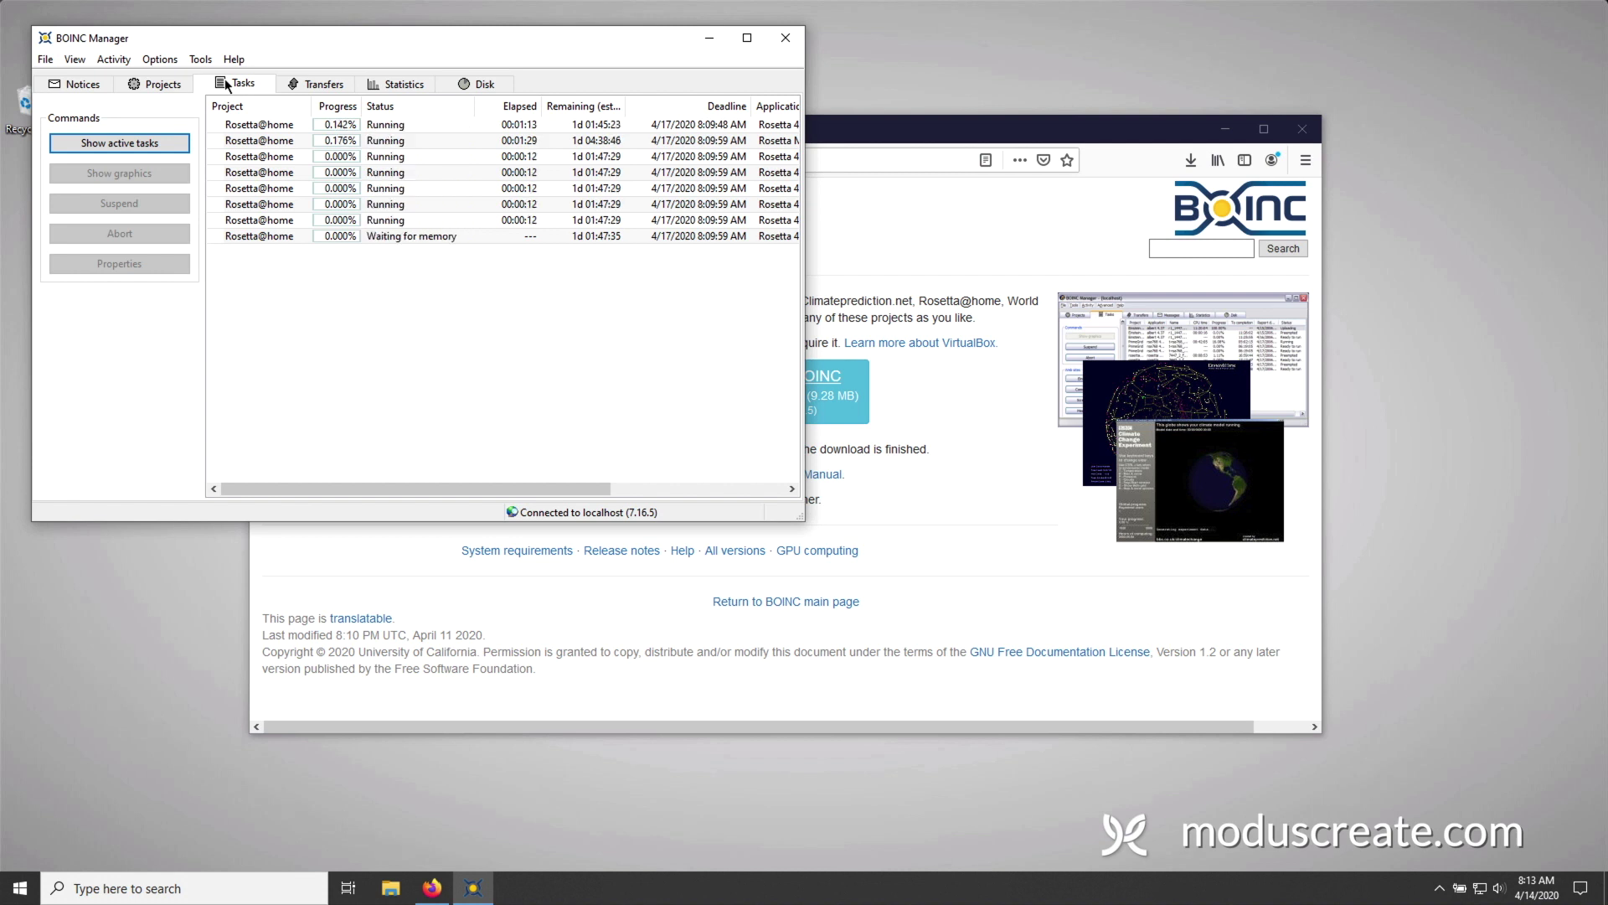
pyautogui.click(160, 59)
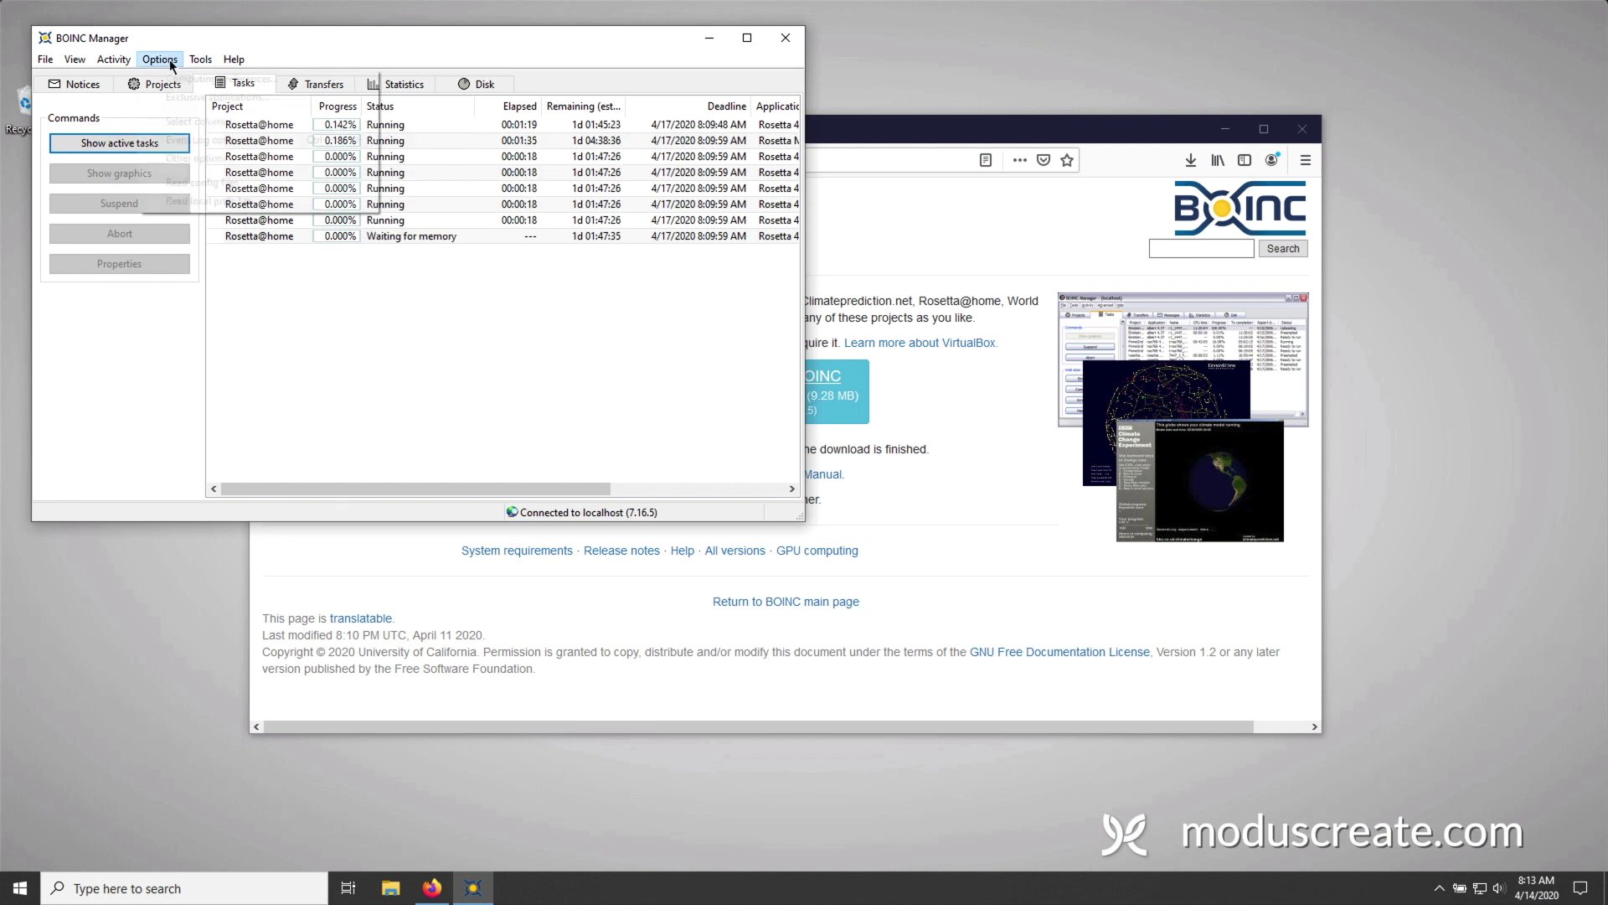
pyautogui.click(243, 80)
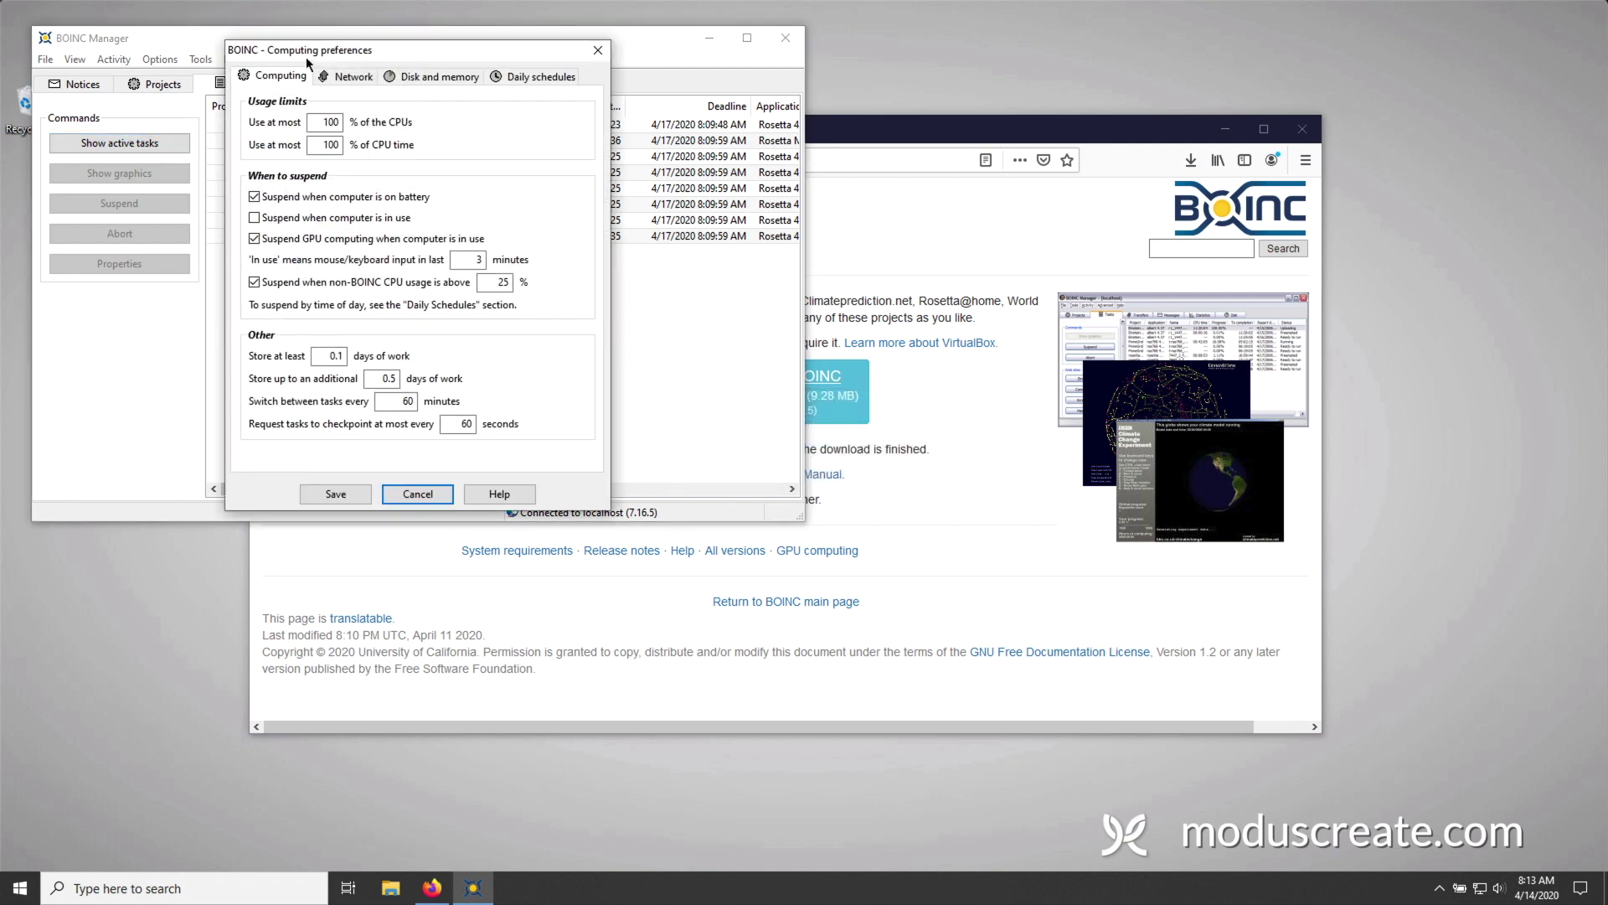
pyautogui.moveTo(305, 49); pyautogui.dragTo(888, 41)
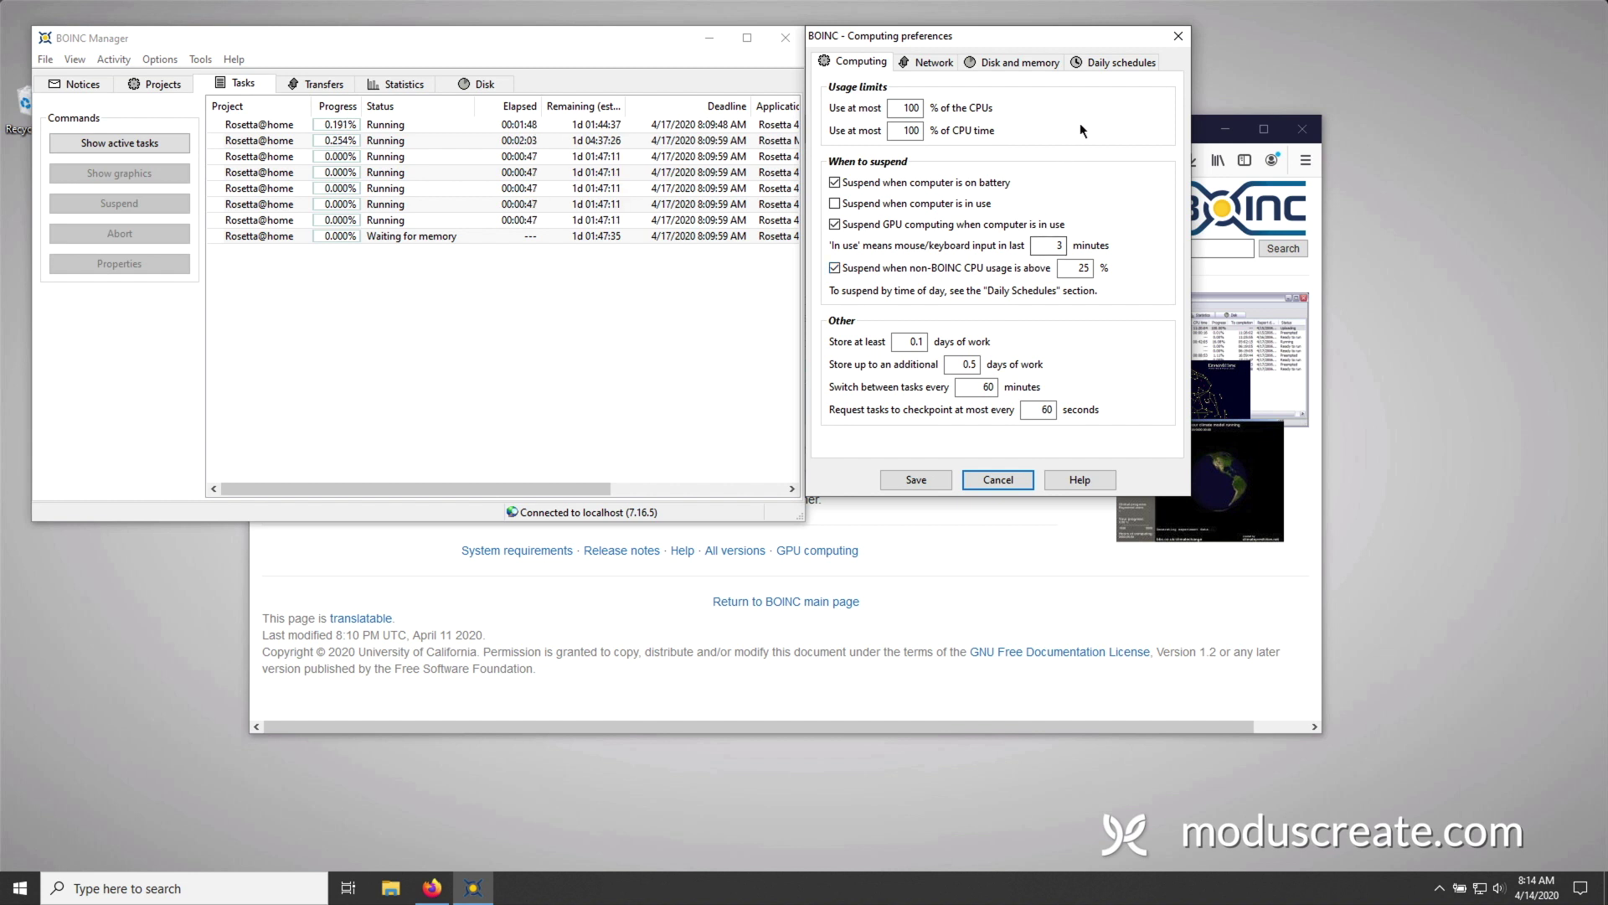
# - In the daily schedules, restrict computing to the hours between 18:00 and 8:00
pyautogui.click(1100, 62)
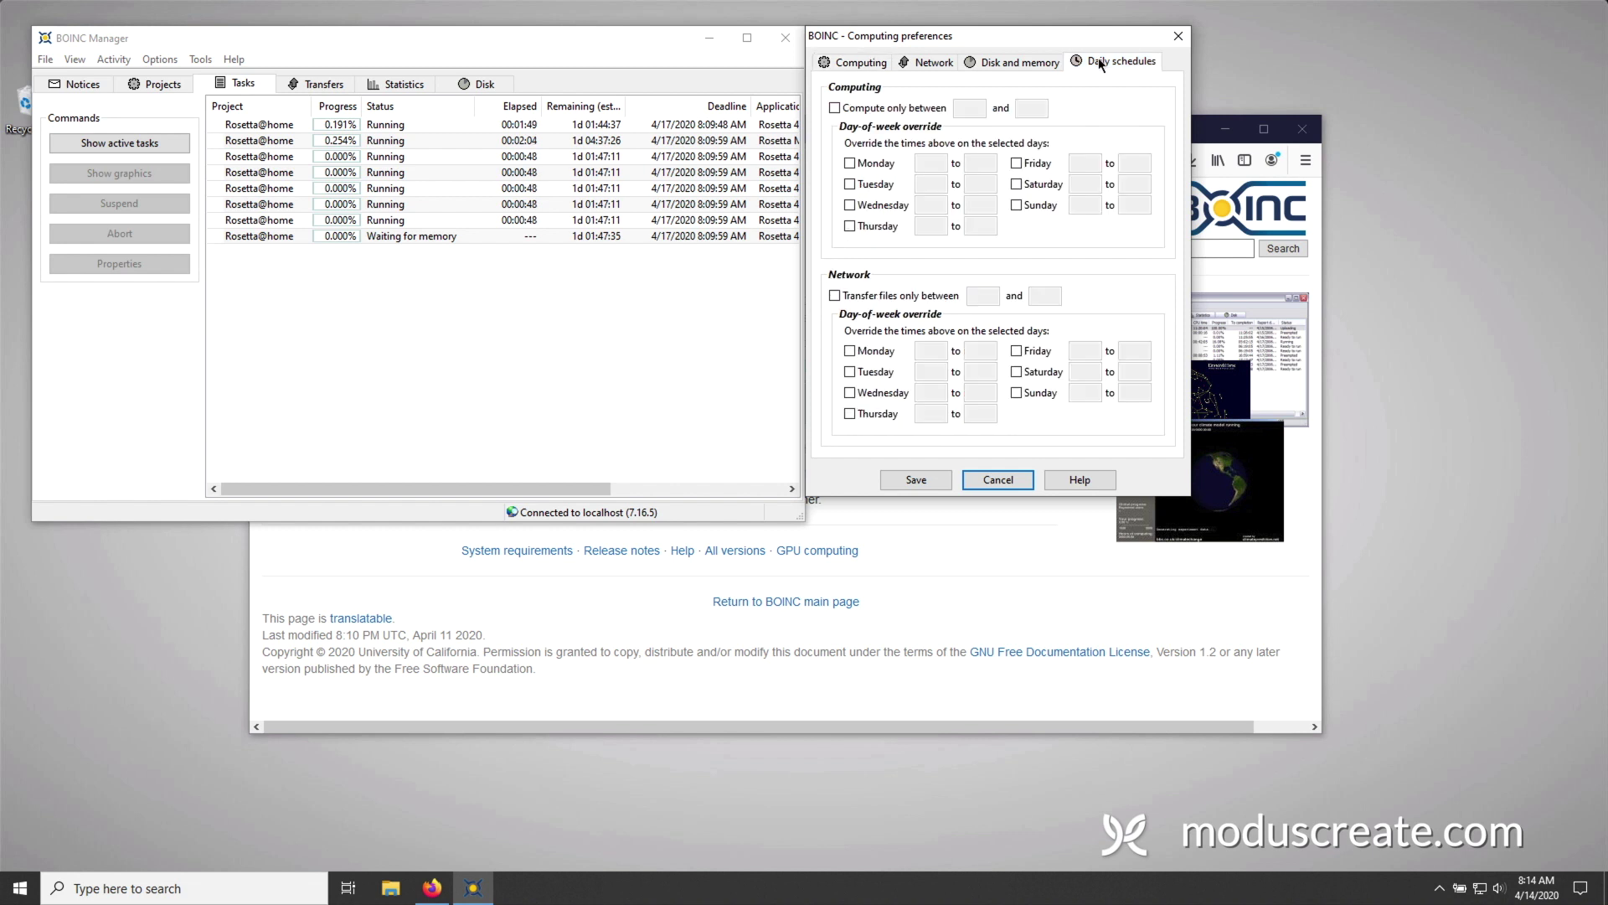
pyautogui.click(856, 111)
pyautogui.click(857, 111)
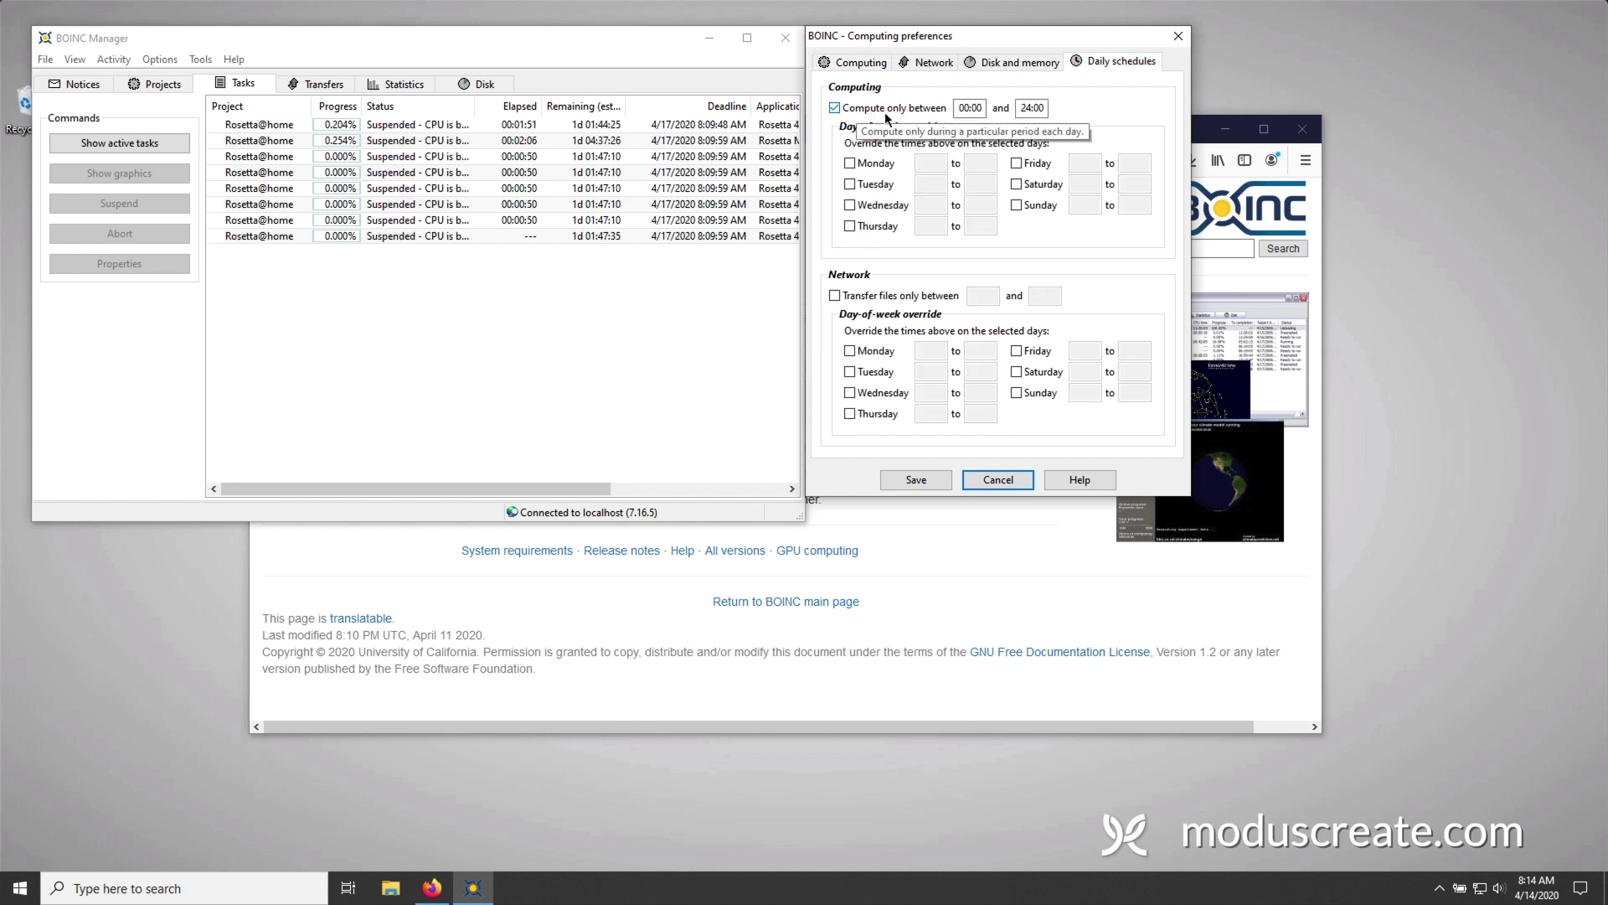
pyautogui.moveTo(956, 107); pyautogui.dragTo(995, 108)
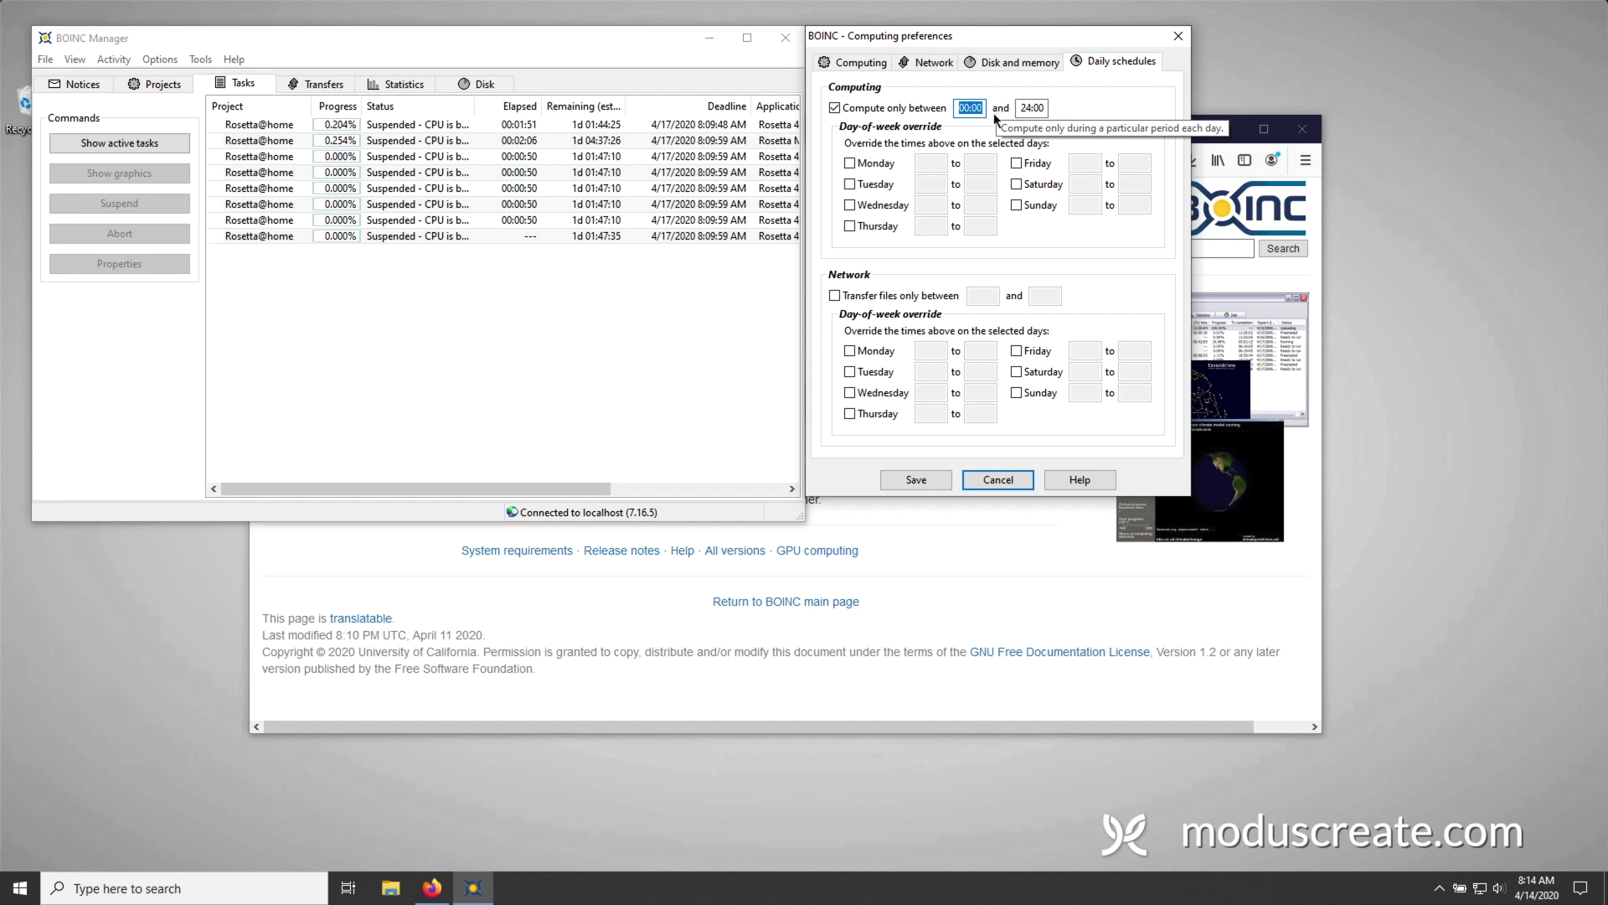
pyautogui.write('18')
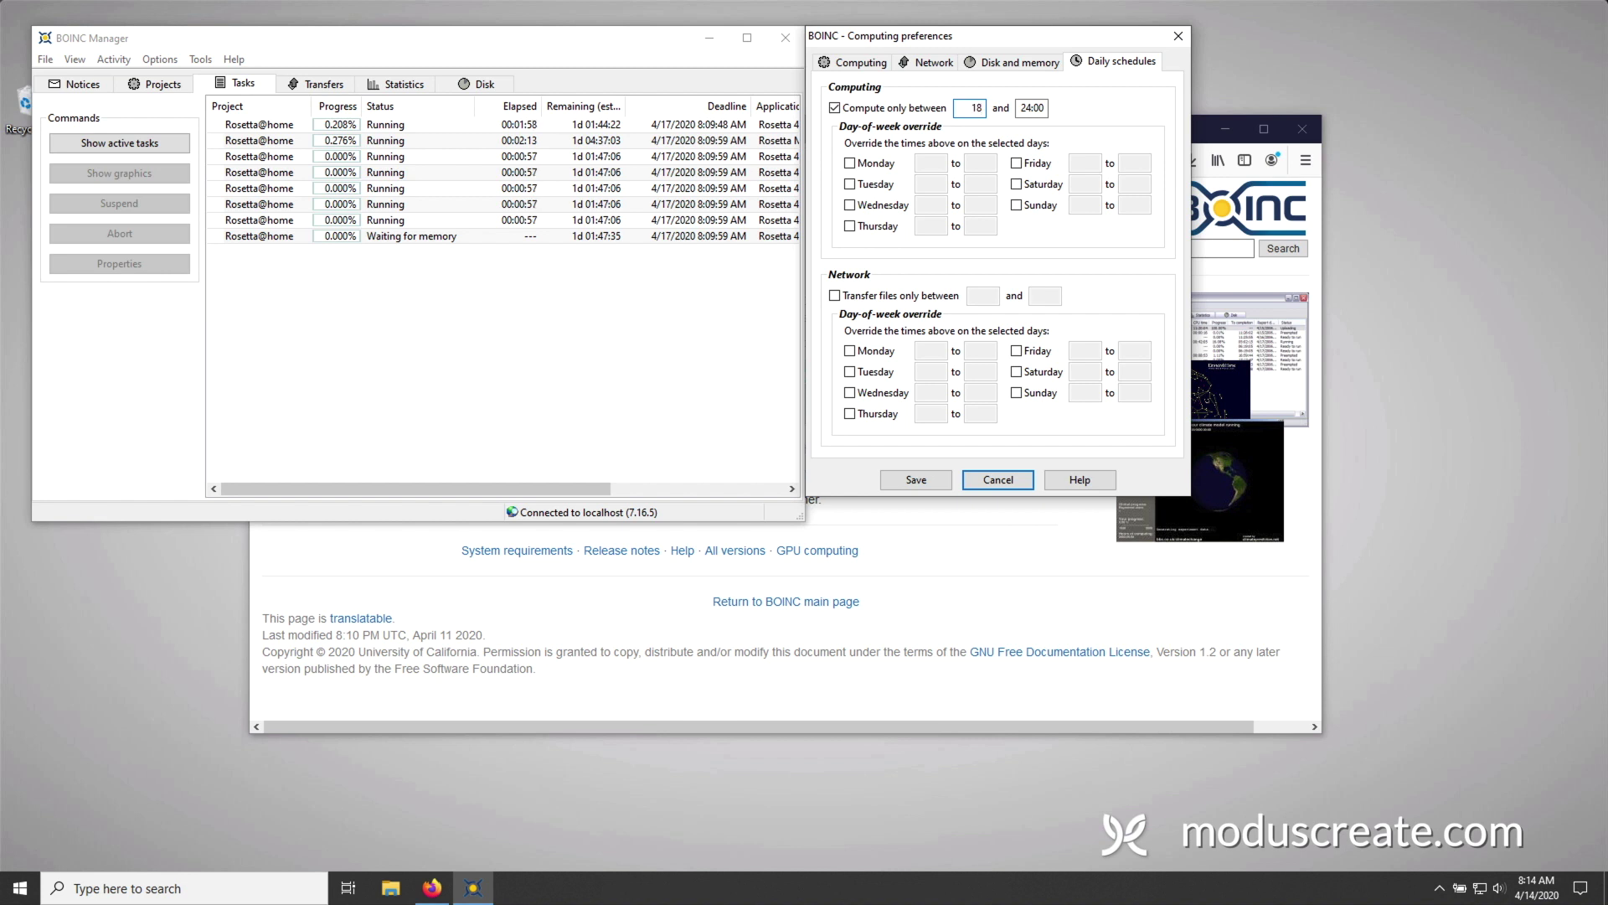
pyautogui.write(':00')
pyautogui.doubleClick(1020, 109)
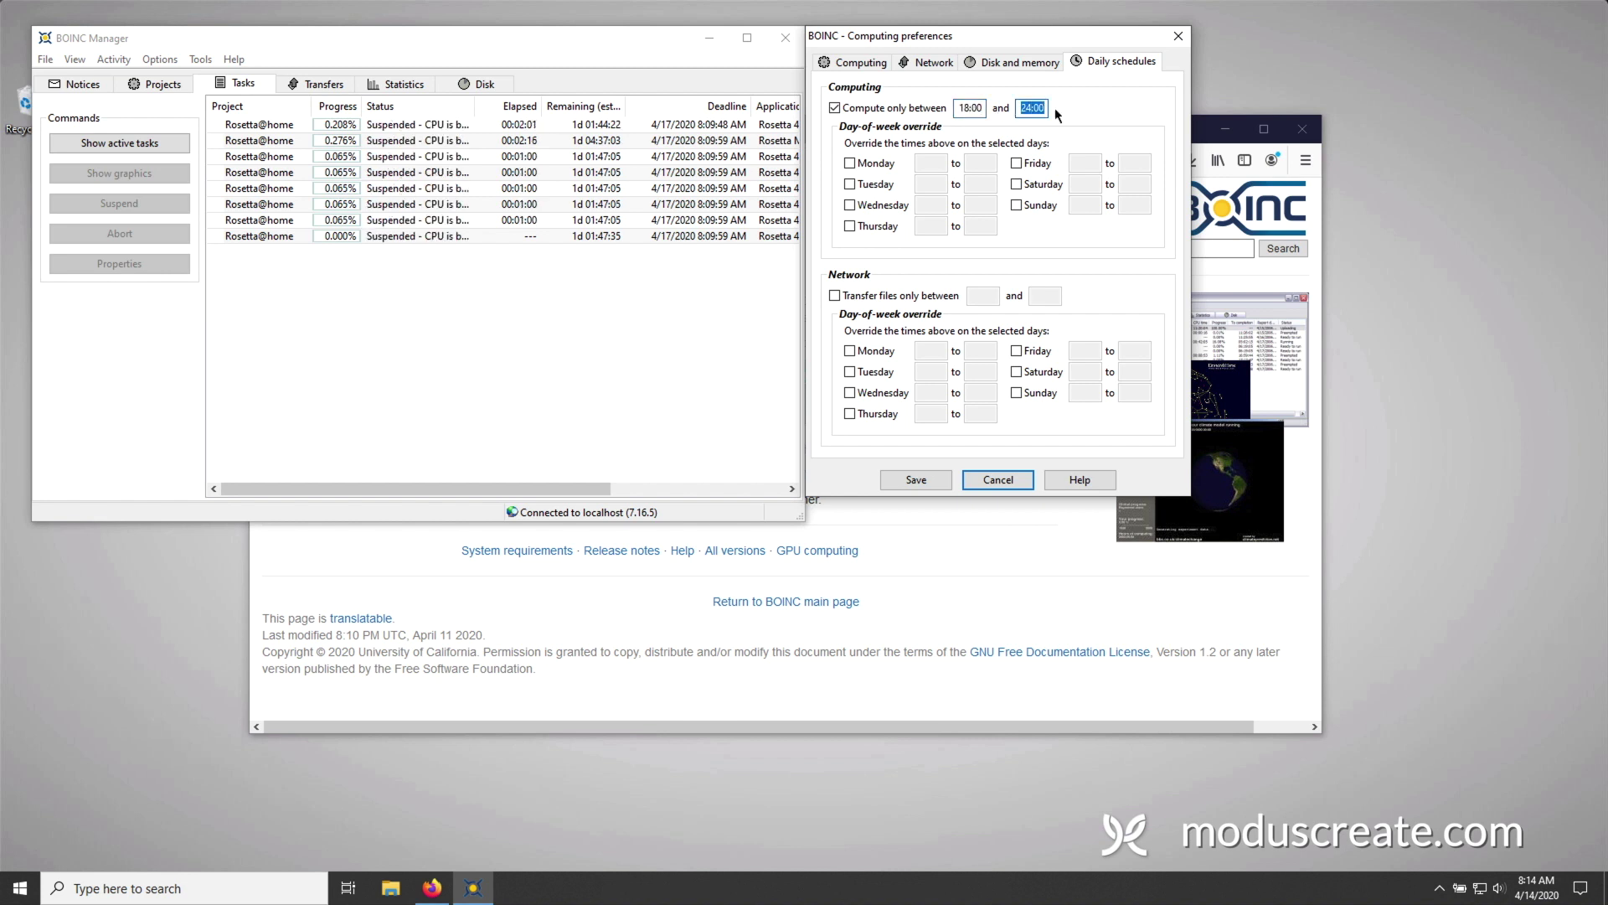
pyautogui.write('8:00')
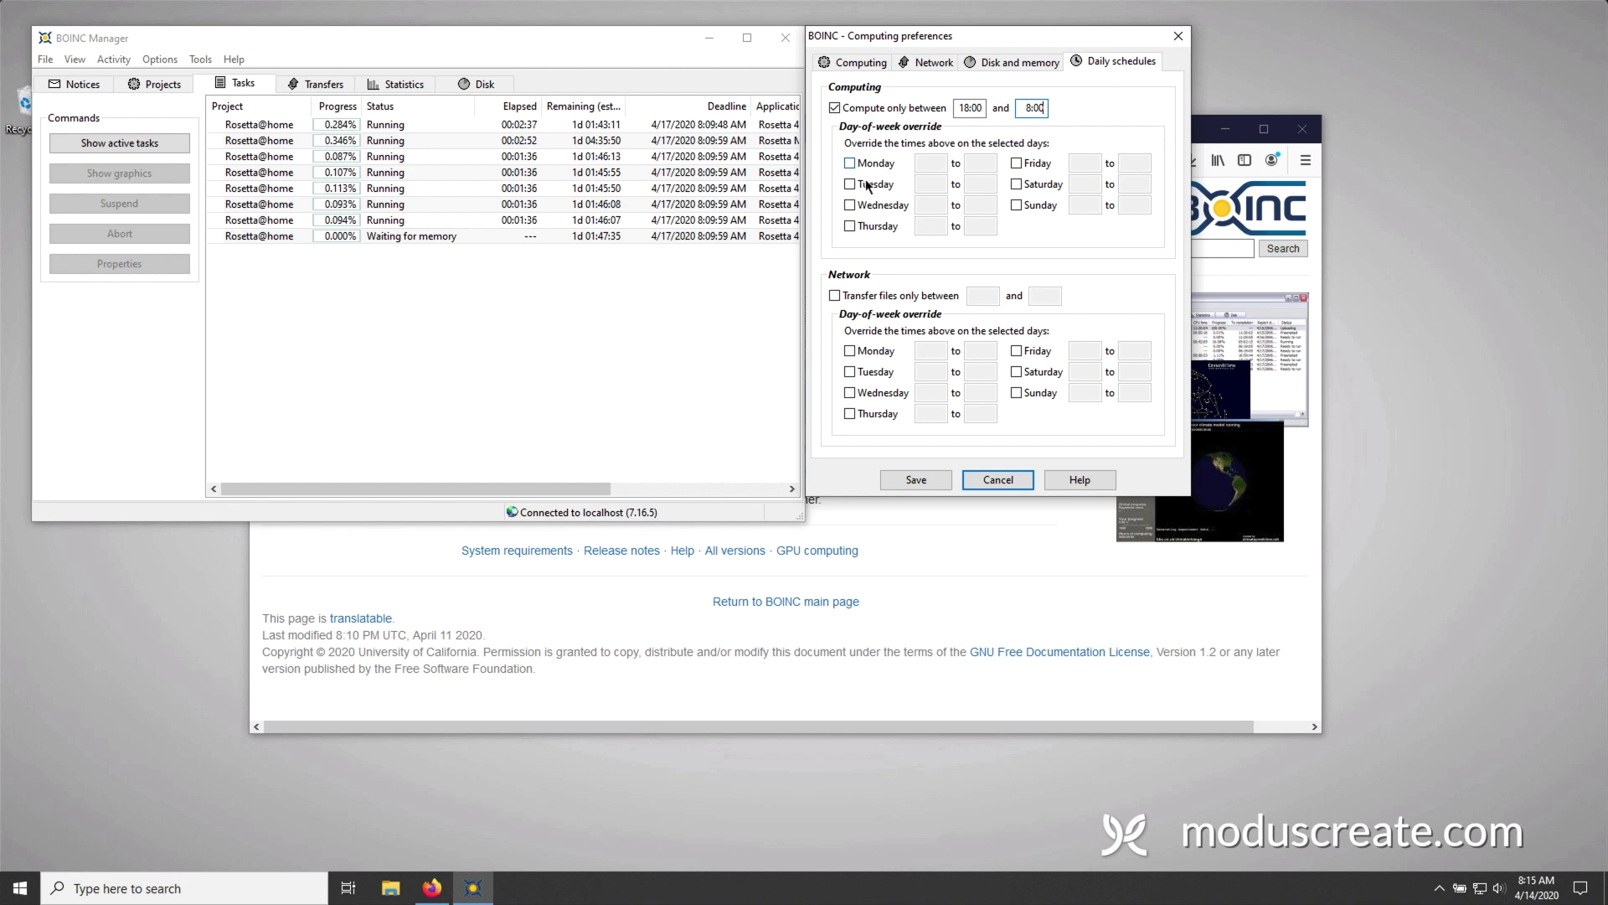
# - Enable the Saturday and Sunday computing overrides from 00:00 to 24:00, and discard the preference changes
pyautogui.click(1016, 183)
pyautogui.click(1016, 204)
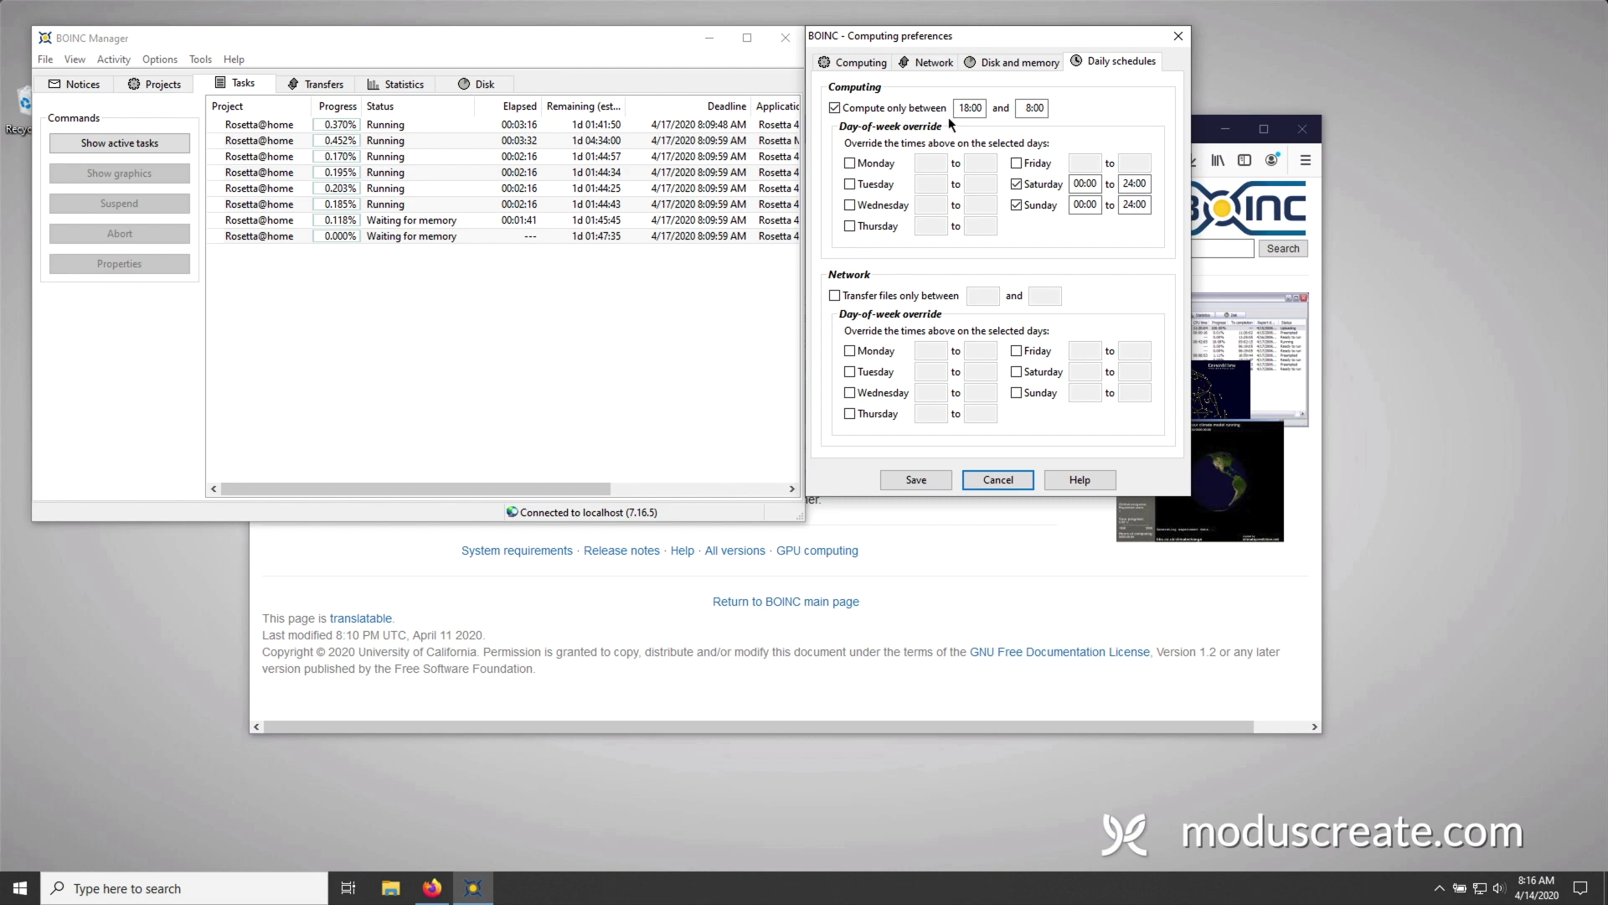
pyautogui.click(1017, 475)
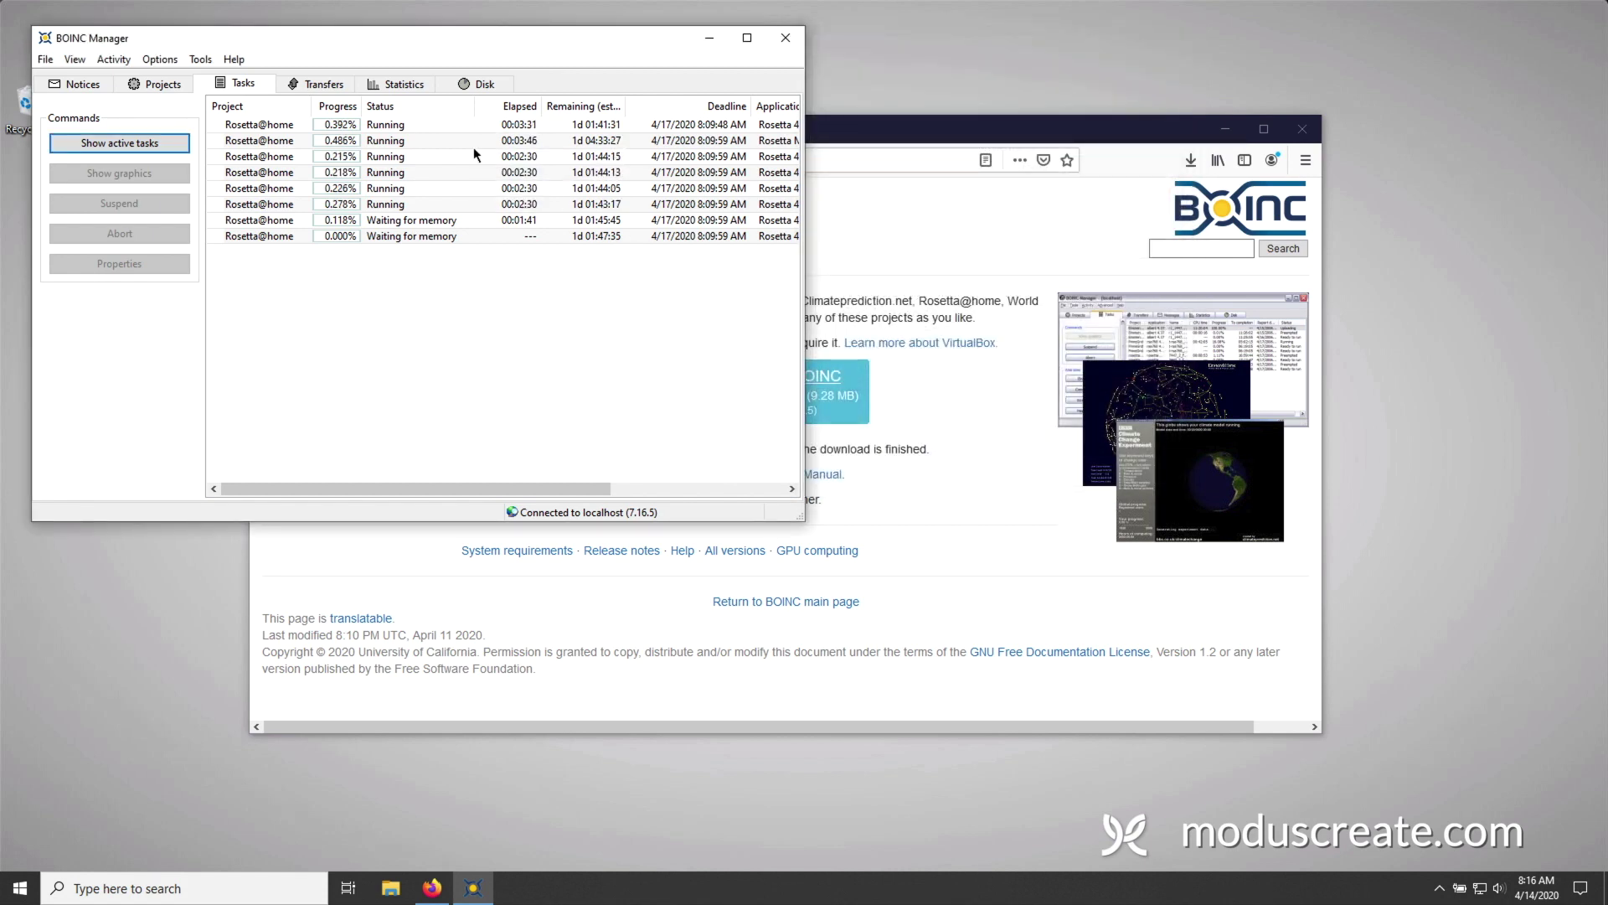
# - View the graphics of the first Rosetta@home task in the list, then close them and minimize BOINC Manager
pyautogui.click(454, 124)
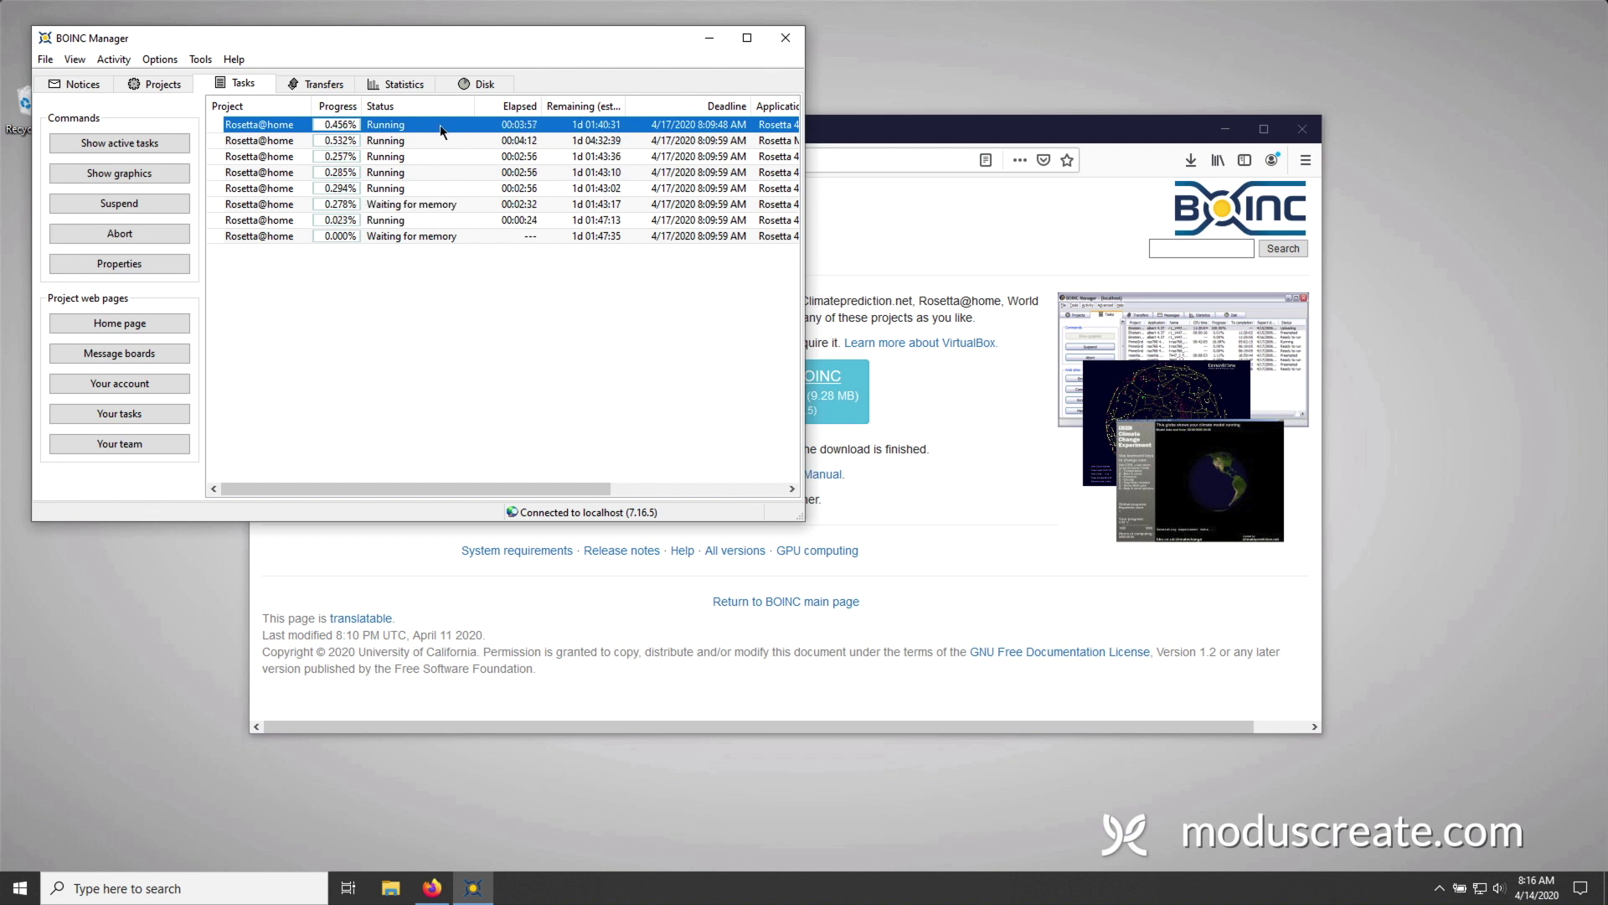
pyautogui.click(144, 178)
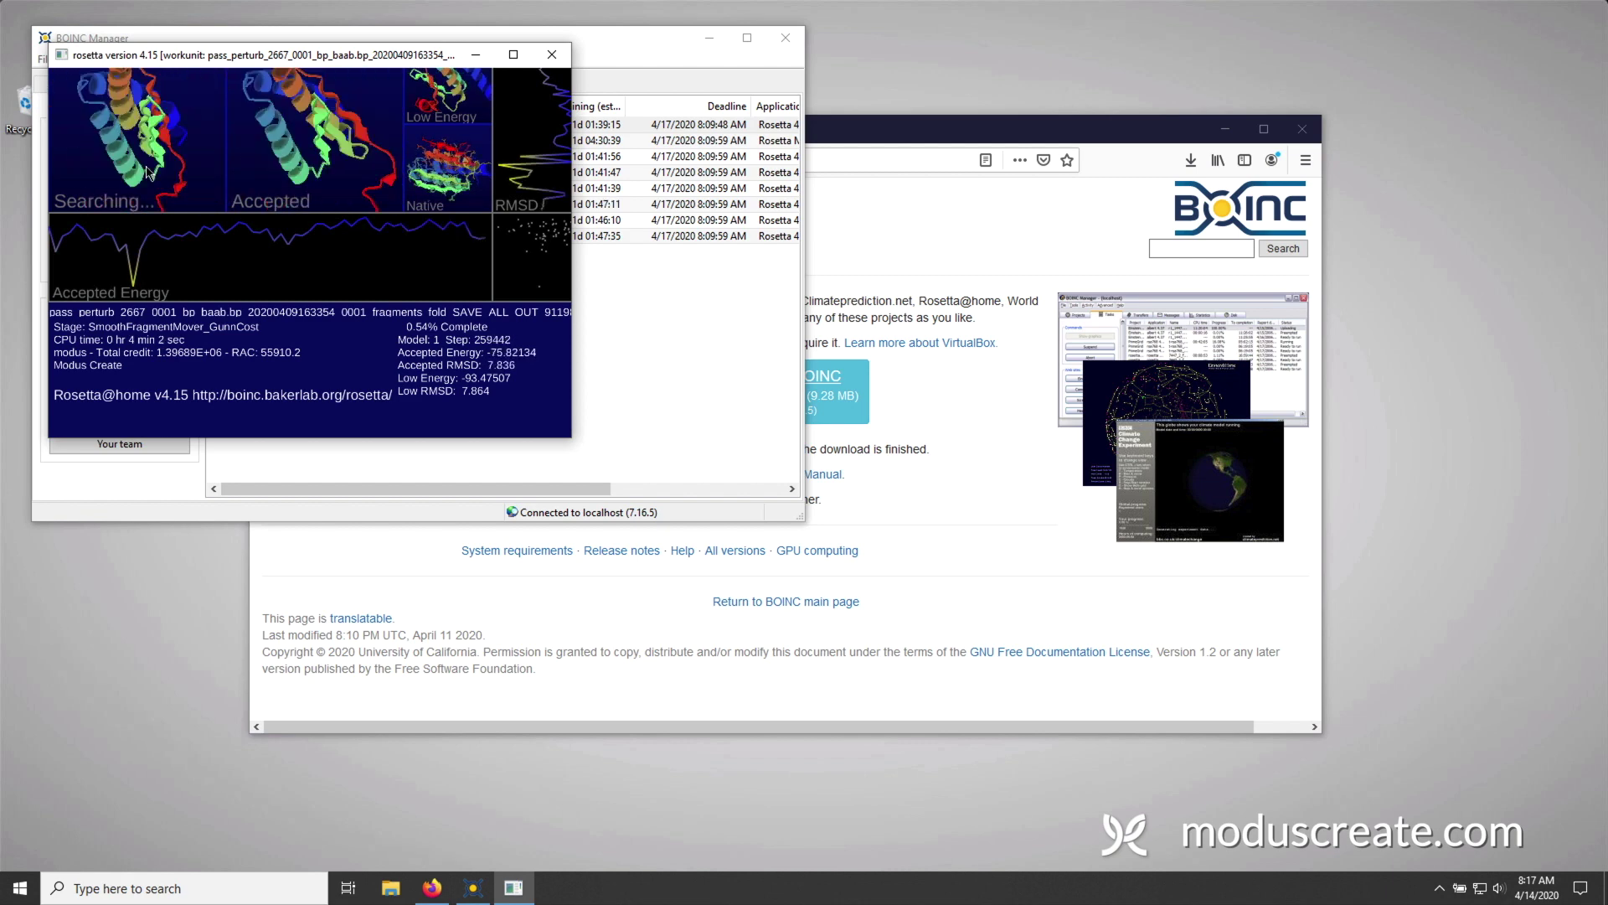
pyautogui.click(540, 407)
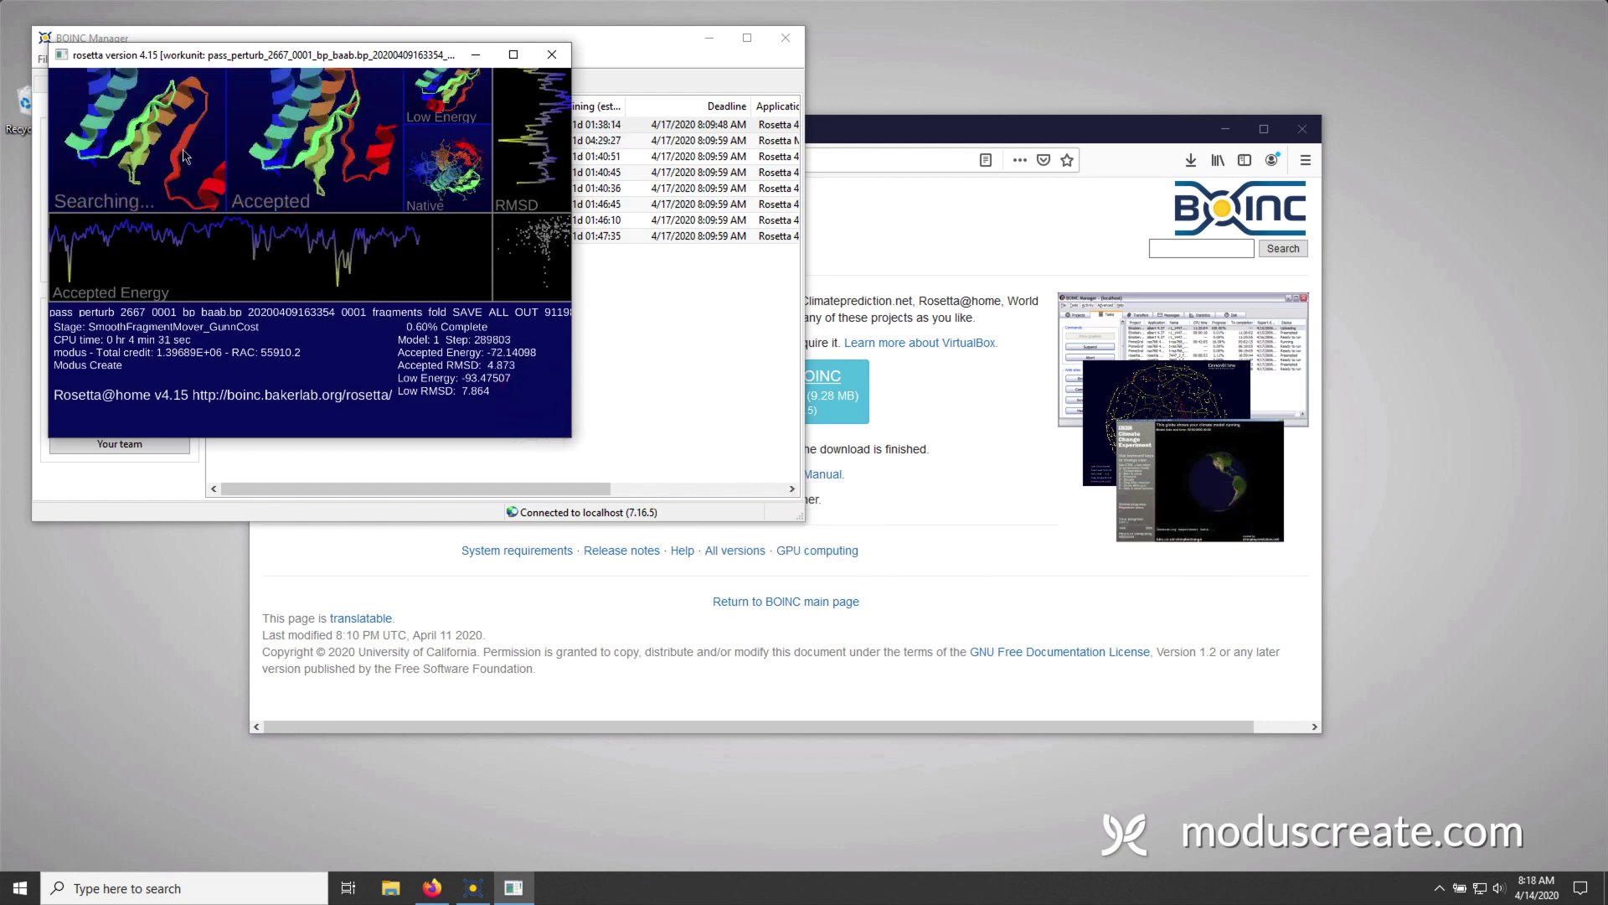
pyautogui.click(552, 54)
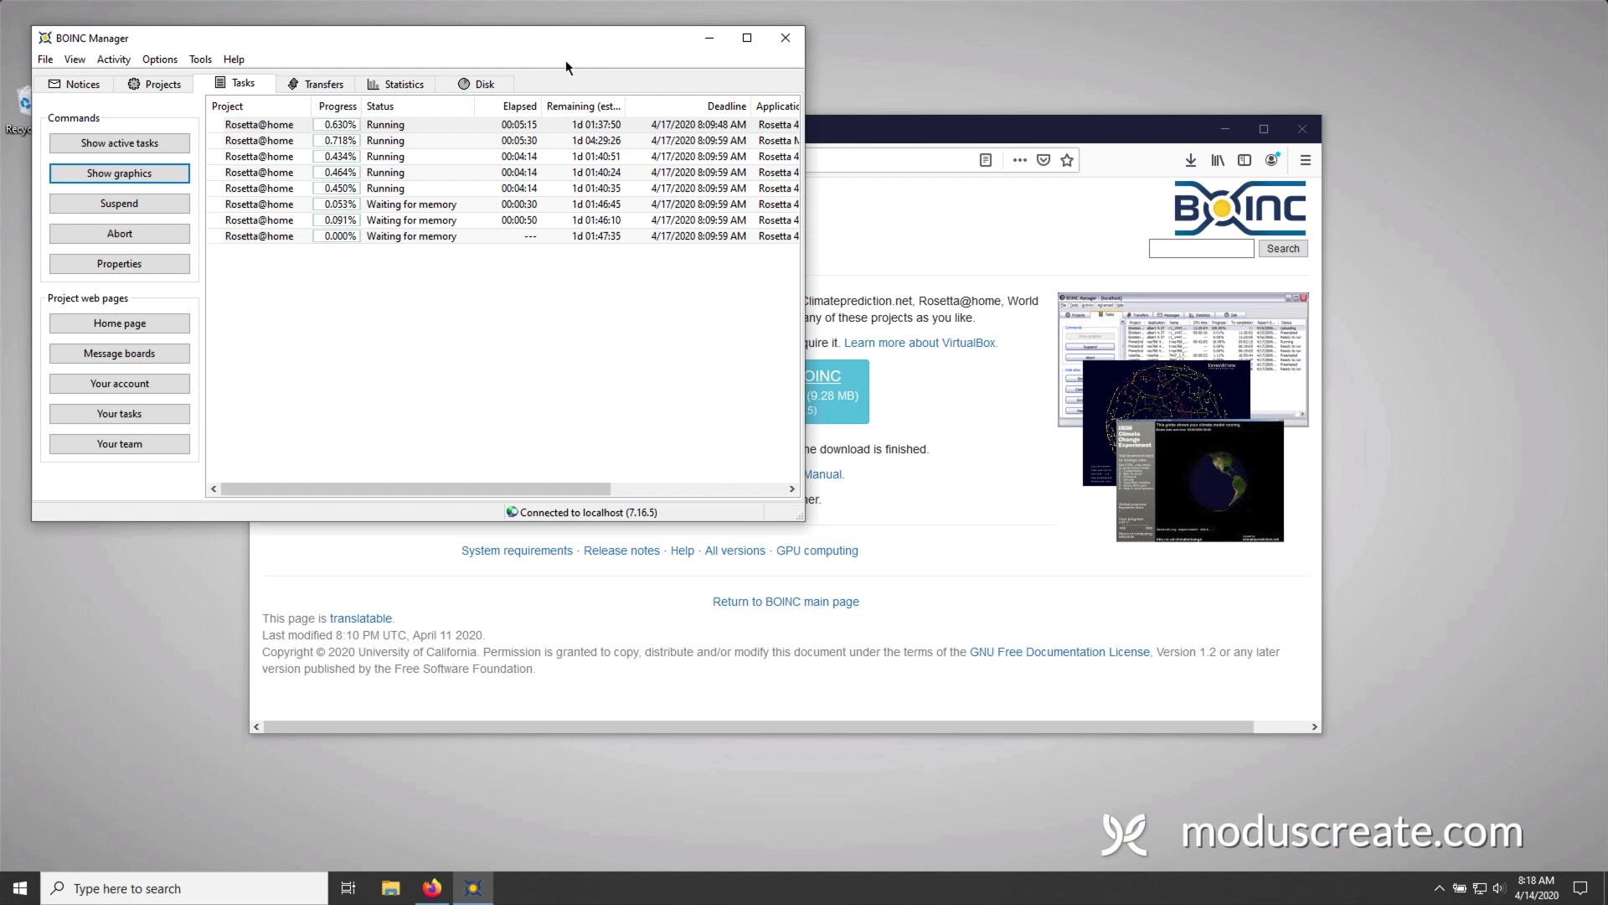
pyautogui.click(709, 42)
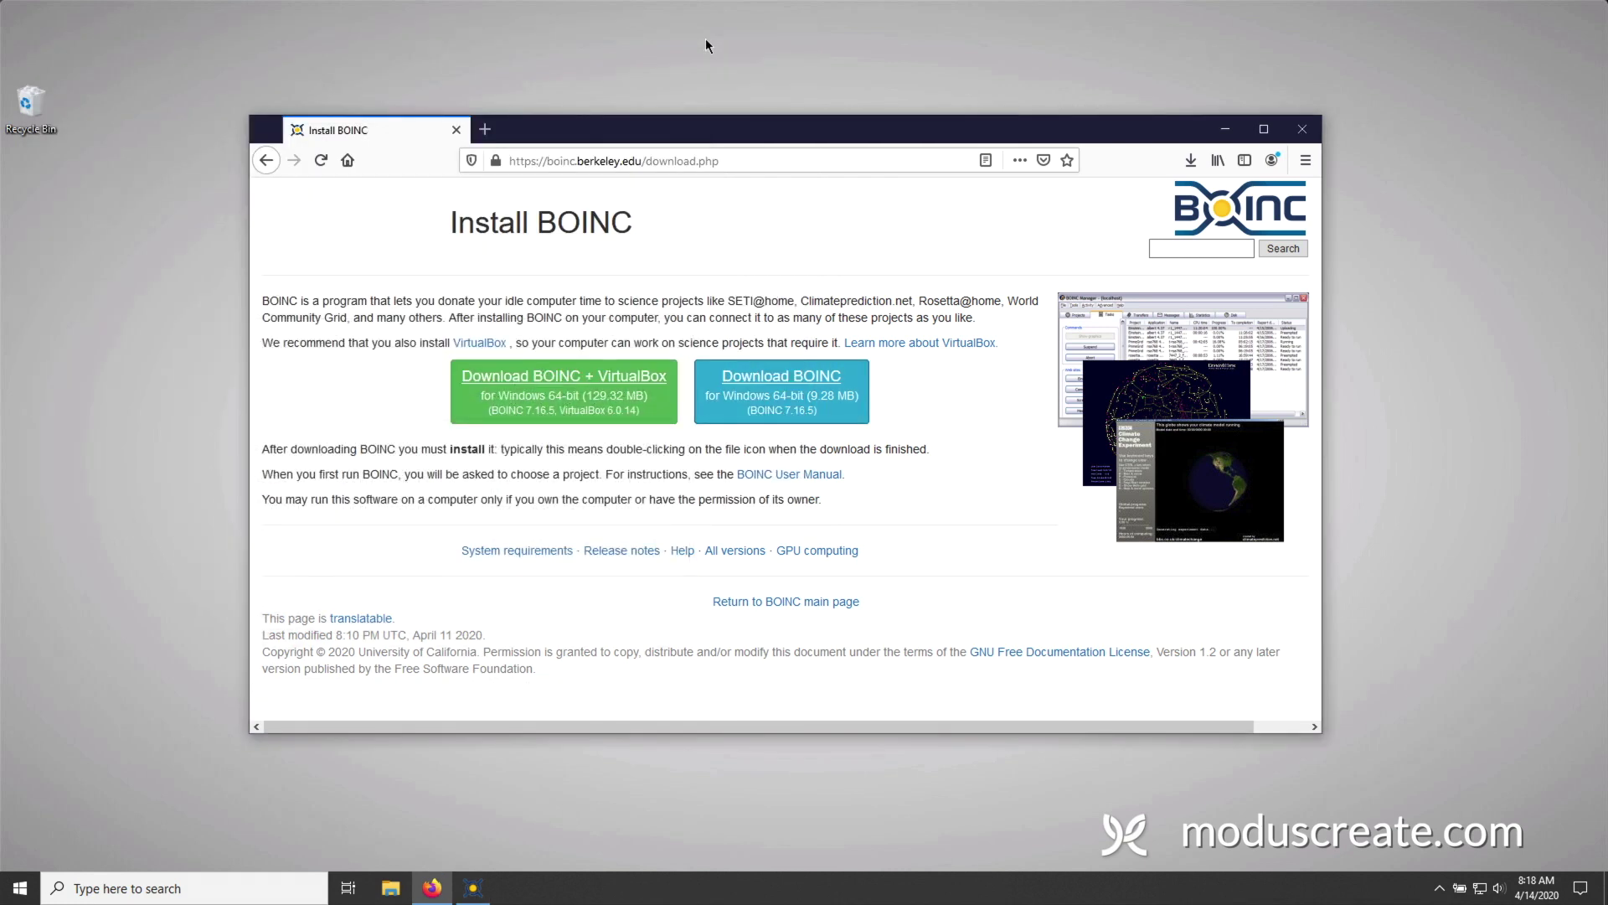